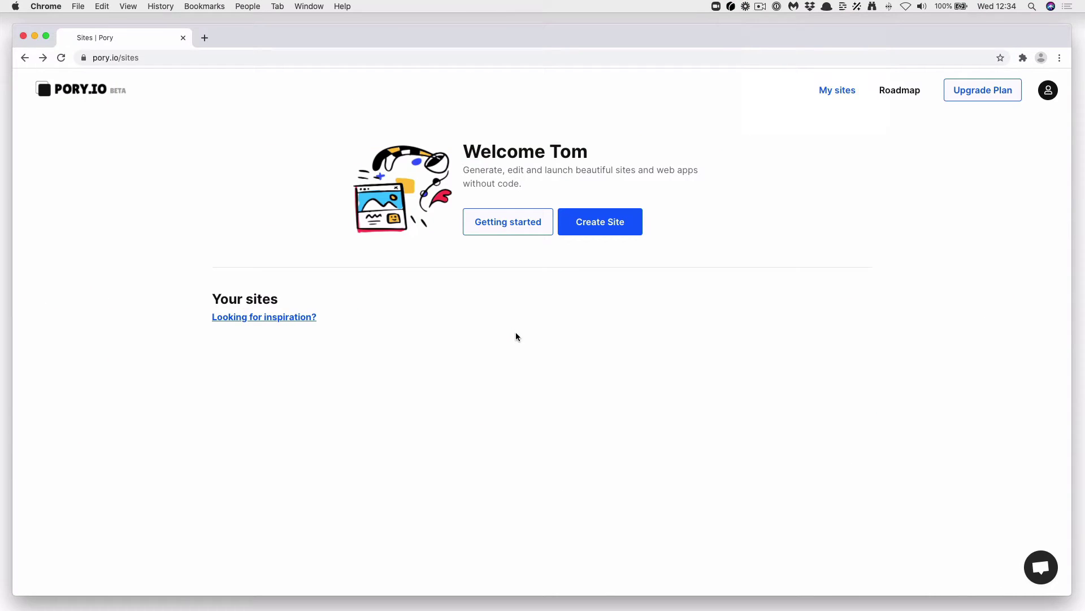
- Create a new site from the Pory Jobs template and name it 'Outdoor Jobs'
click(591, 229)
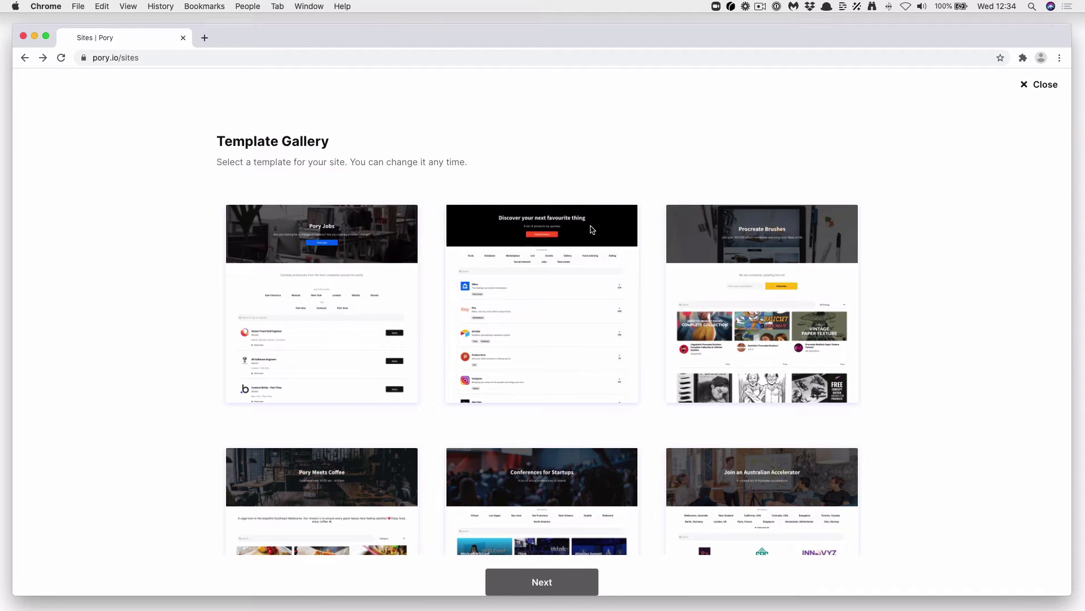
click(314, 303)
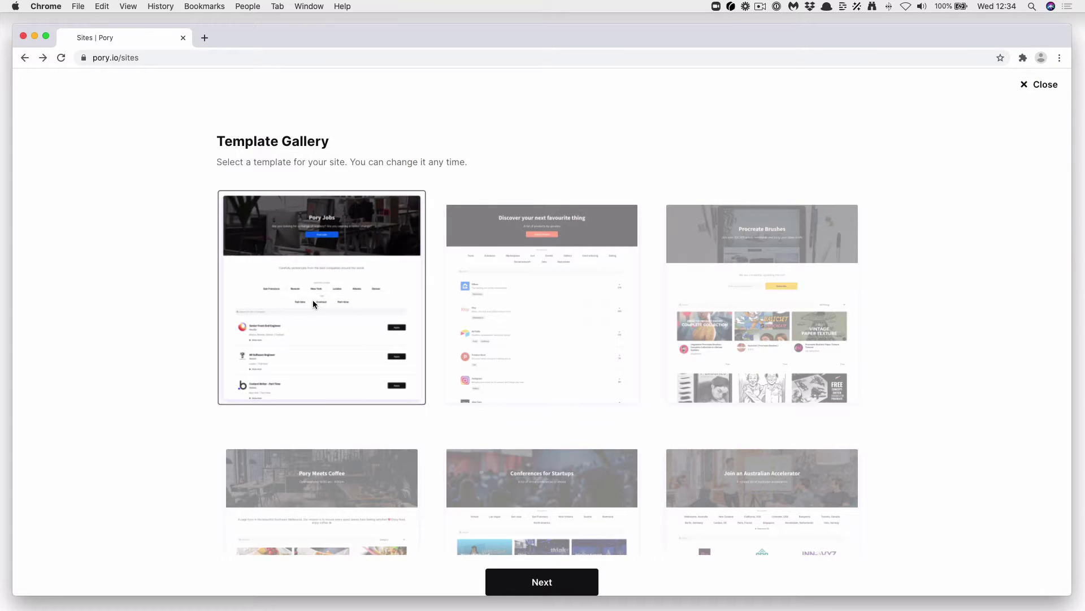
click(546, 582)
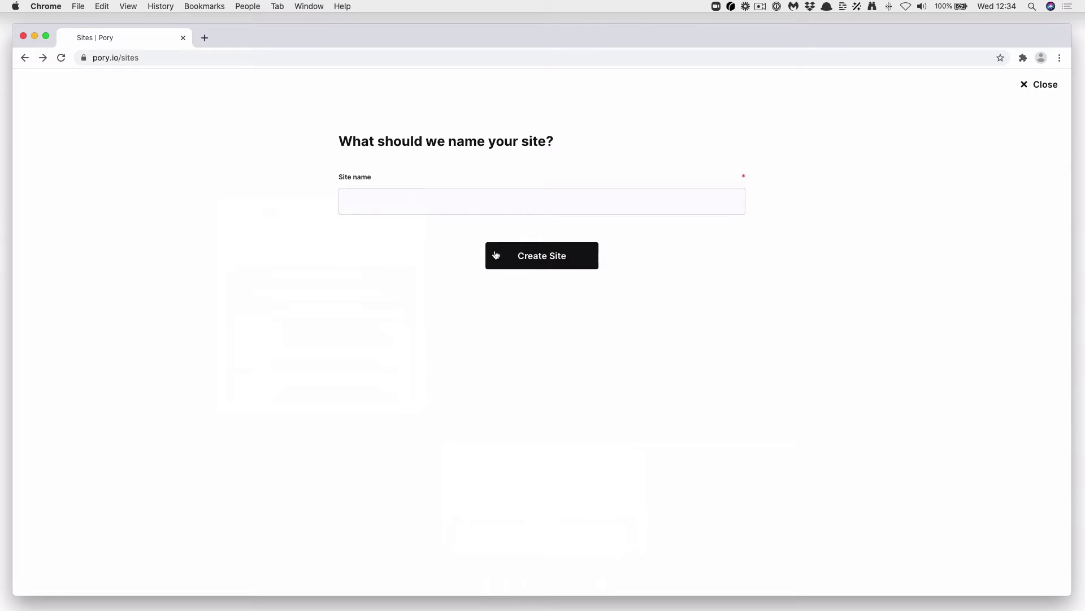
click(506, 209)
text(OPut)
key(BackSpace)
key(BackSpace)
key(BackSpace)
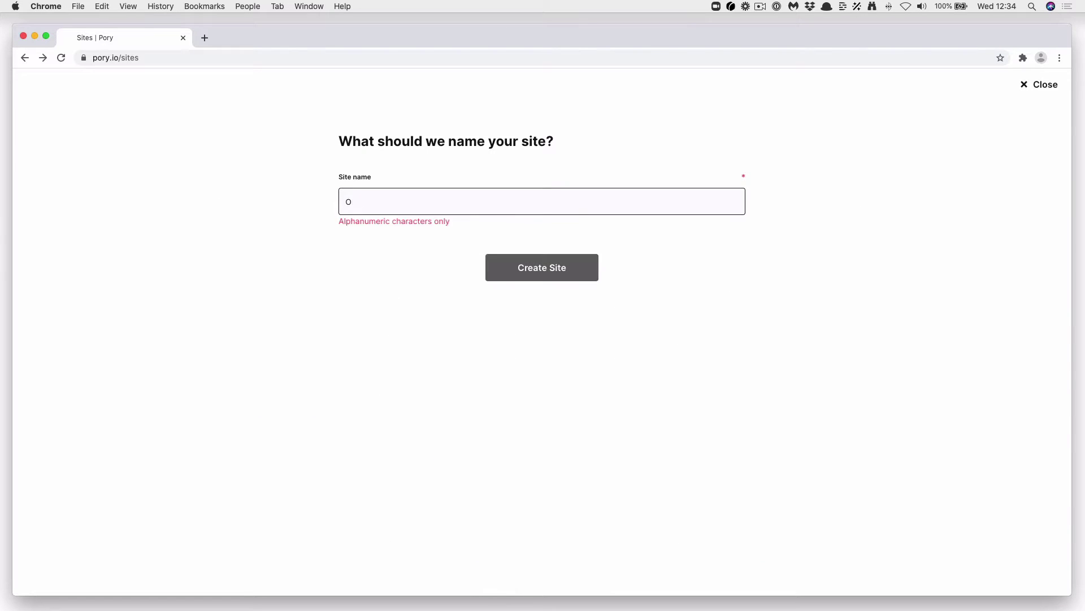
text(out)
key(BackSpace)
text(utdoor Jobs)
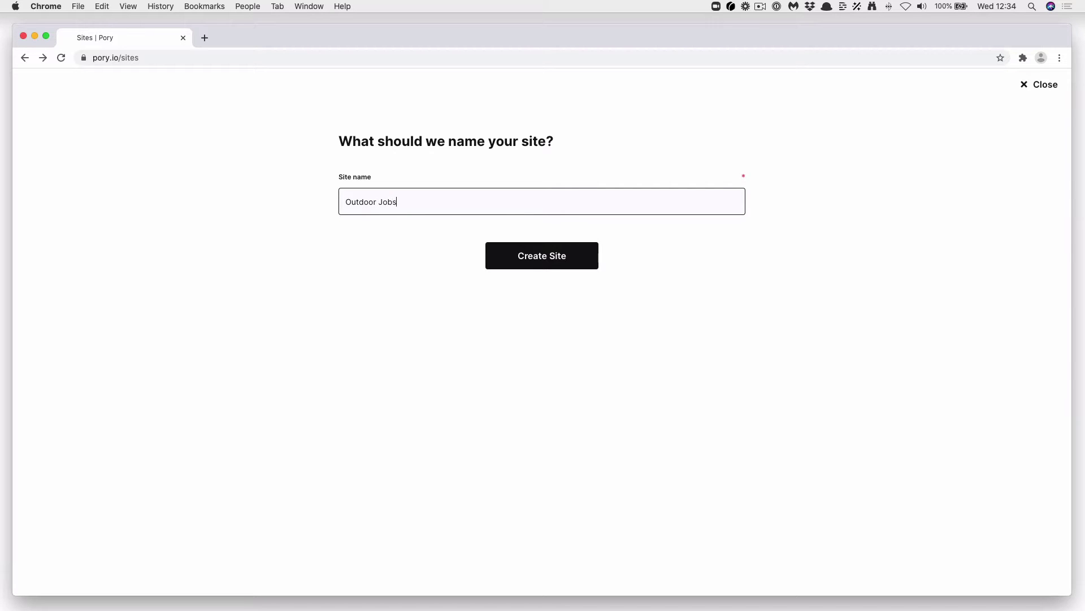
click(530, 251)
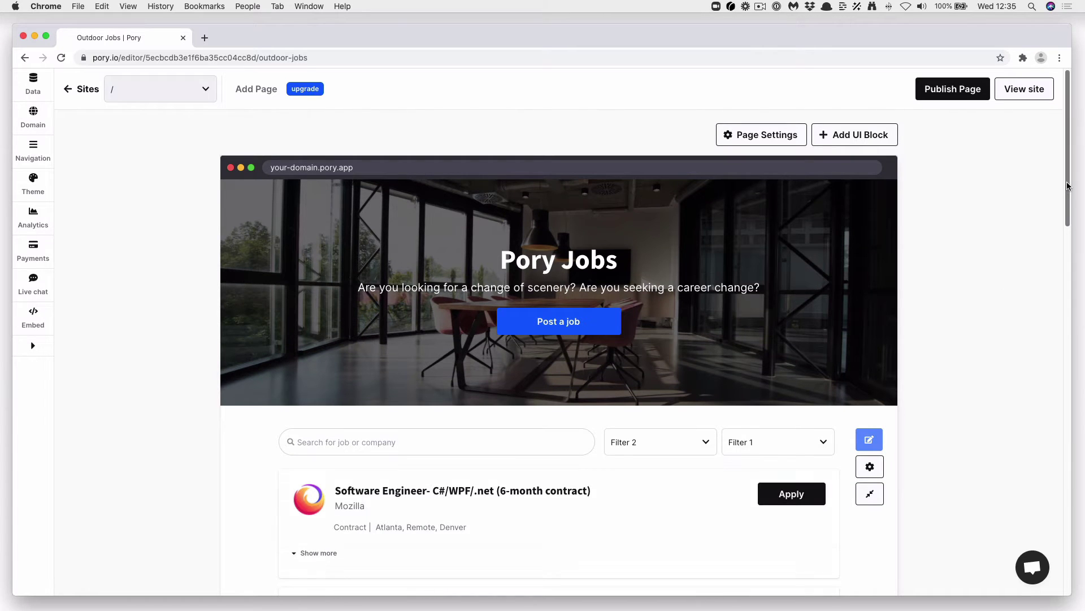
- Scroll the Outdoor Jobs page in the editor to bring up the hero block's Edit control
drag(1068, 186, 1059, 138)
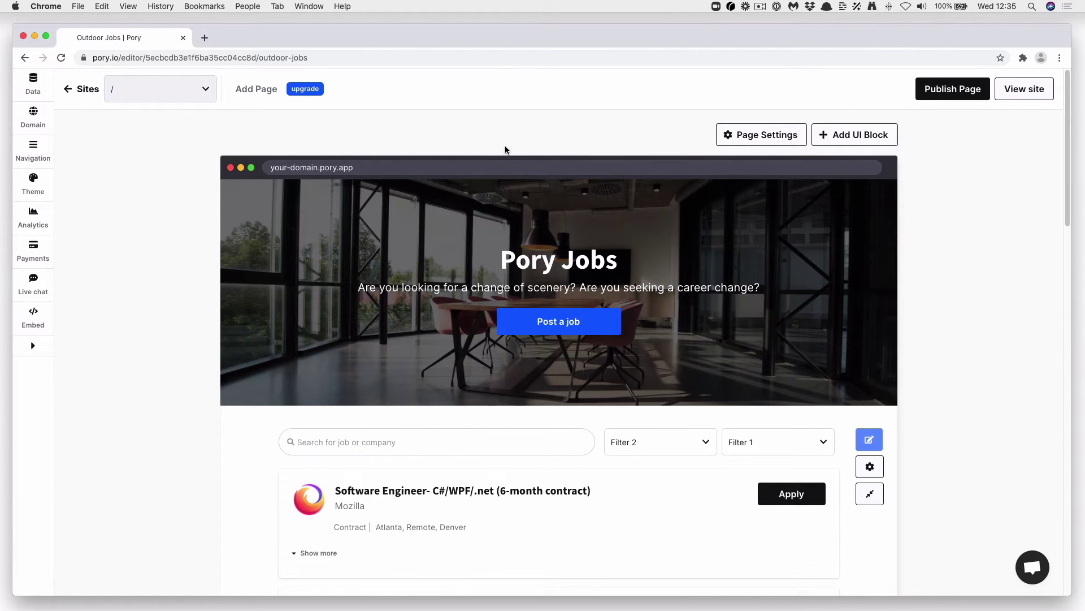
mouse_move(797, 199)
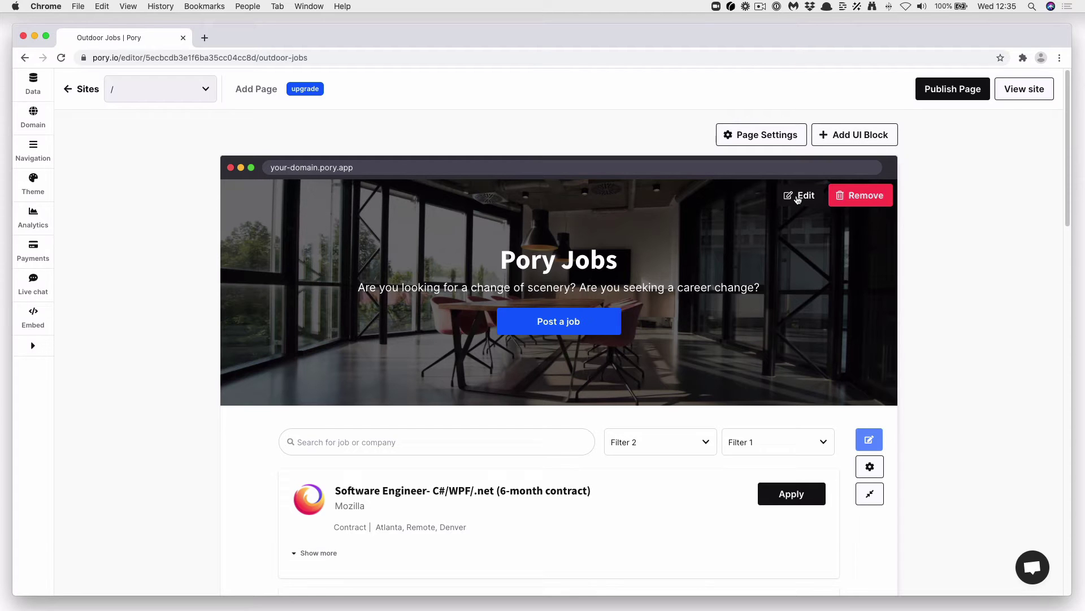
- Change the hero heading from 'Pory Jobs' to 'Outdoor Jobs'
click(799, 196)
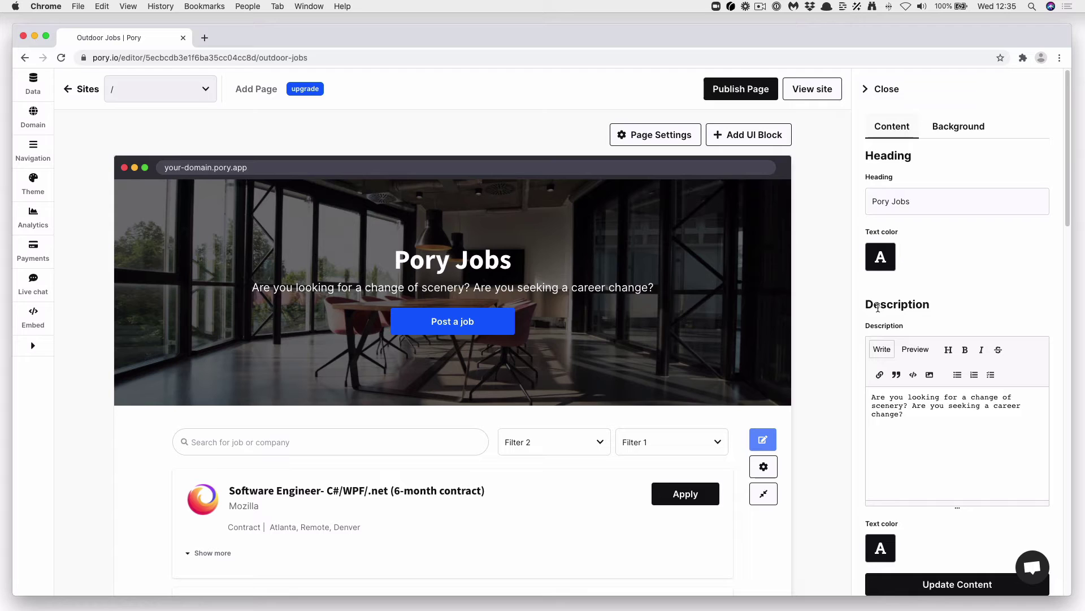
triple_click(911, 199)
text(our)
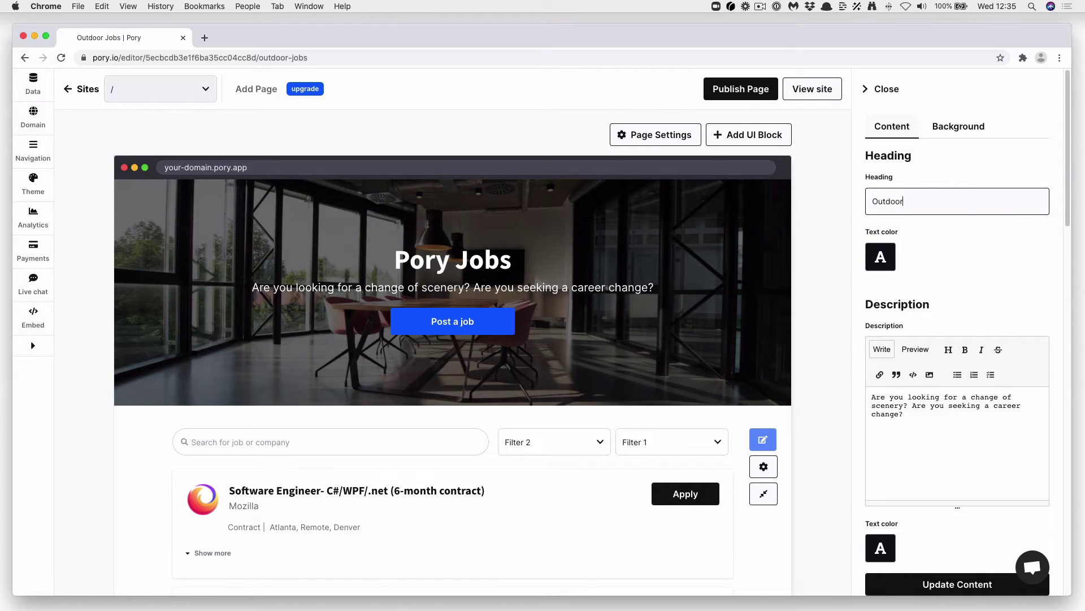
key(Tab)
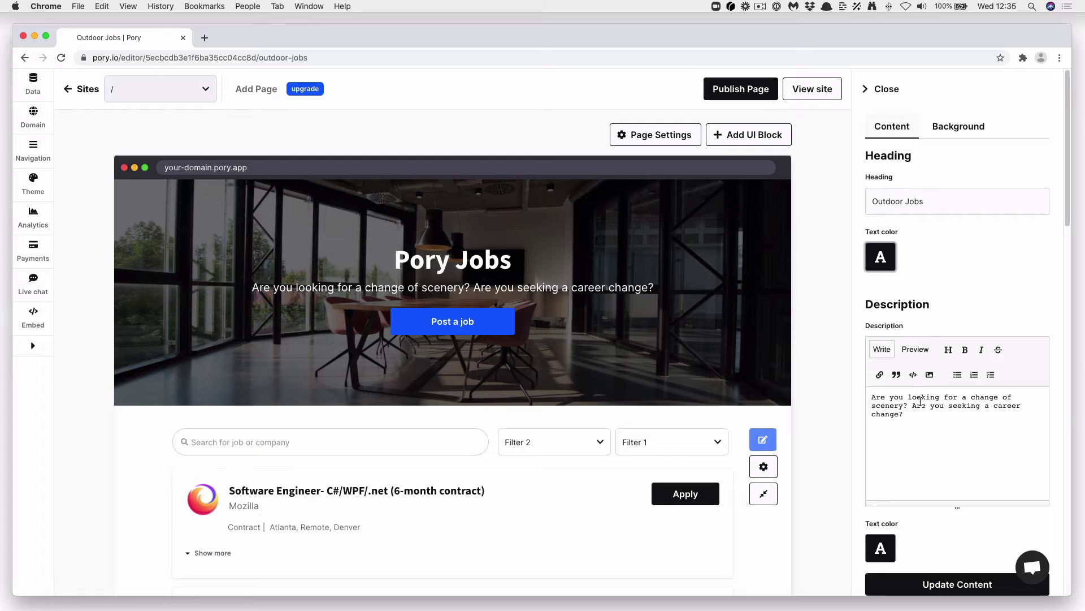
- Replace the description's second sentence with 'How about a job in the outdoors?' and apply it
click(920, 401)
drag(922, 417, 914, 403)
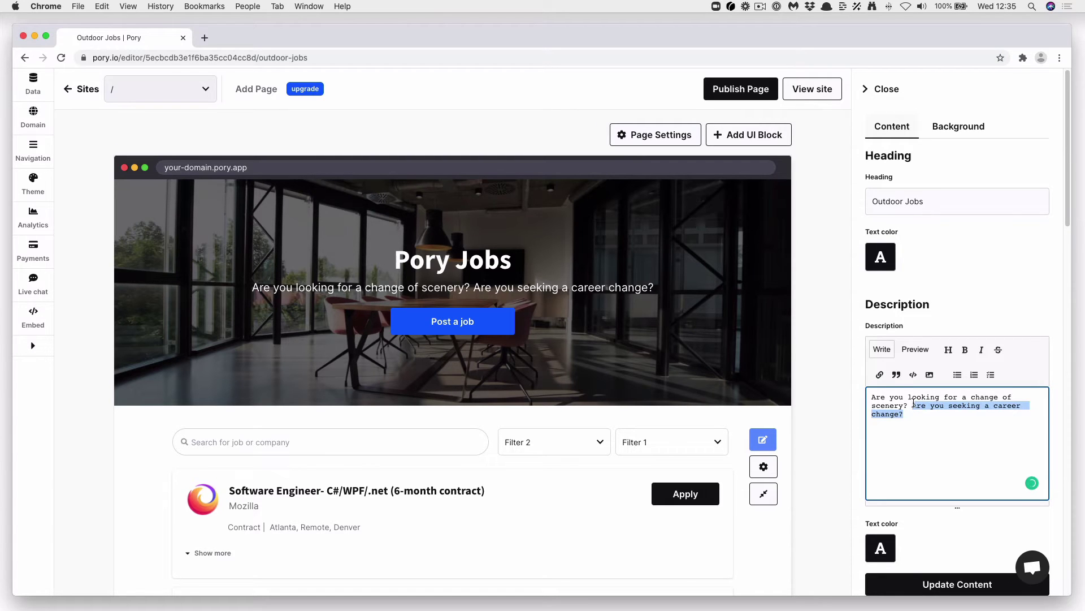
text(How)
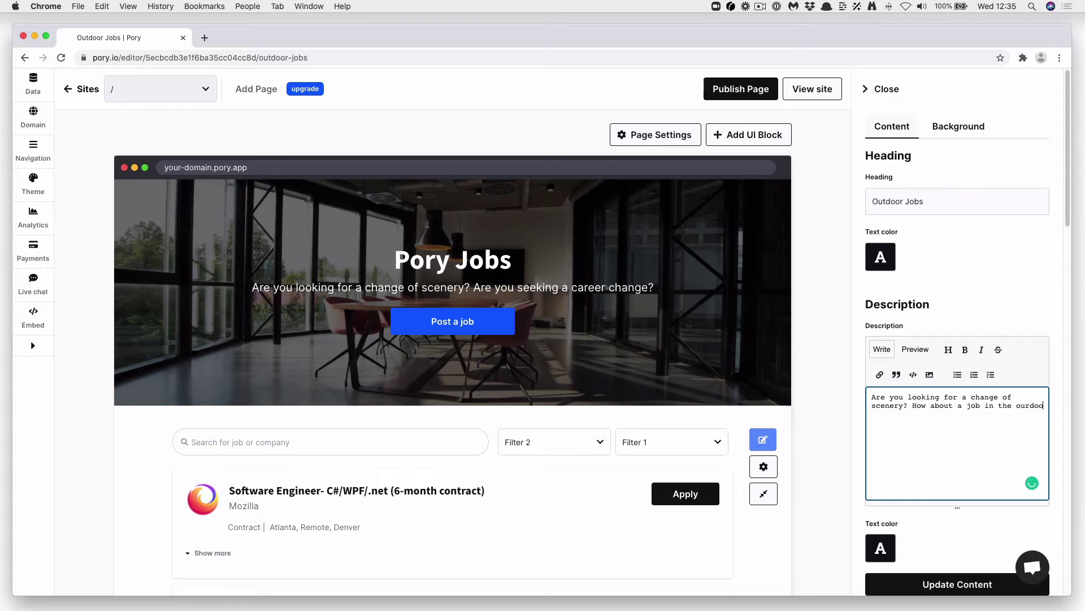
text(rs)
click(880, 414)
text(t)
scroll(933, 453, down, 4)
scroll(938, 477, down, 2)
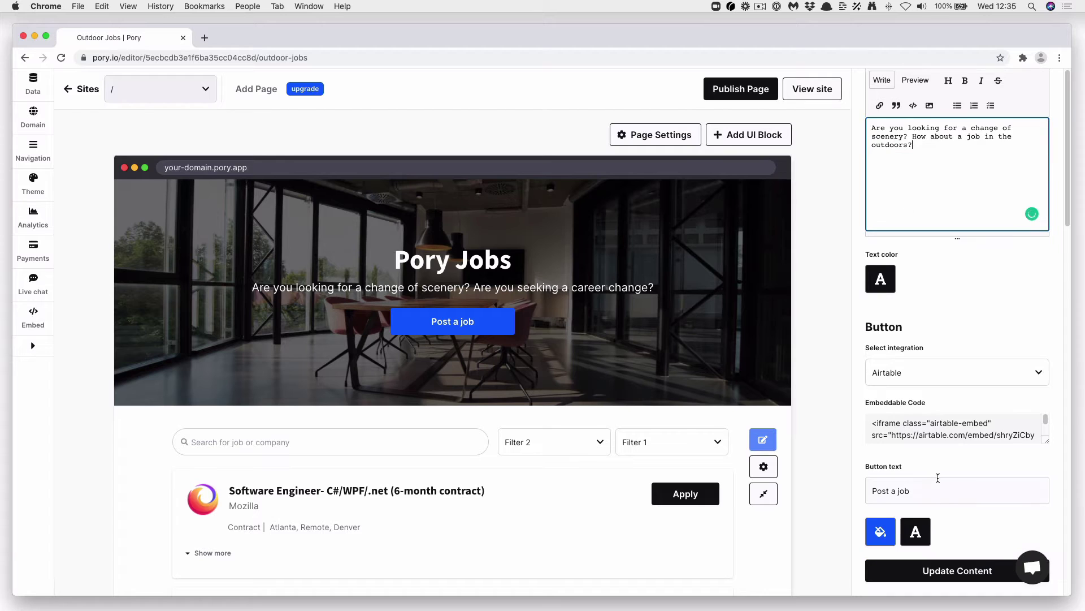
click(965, 571)
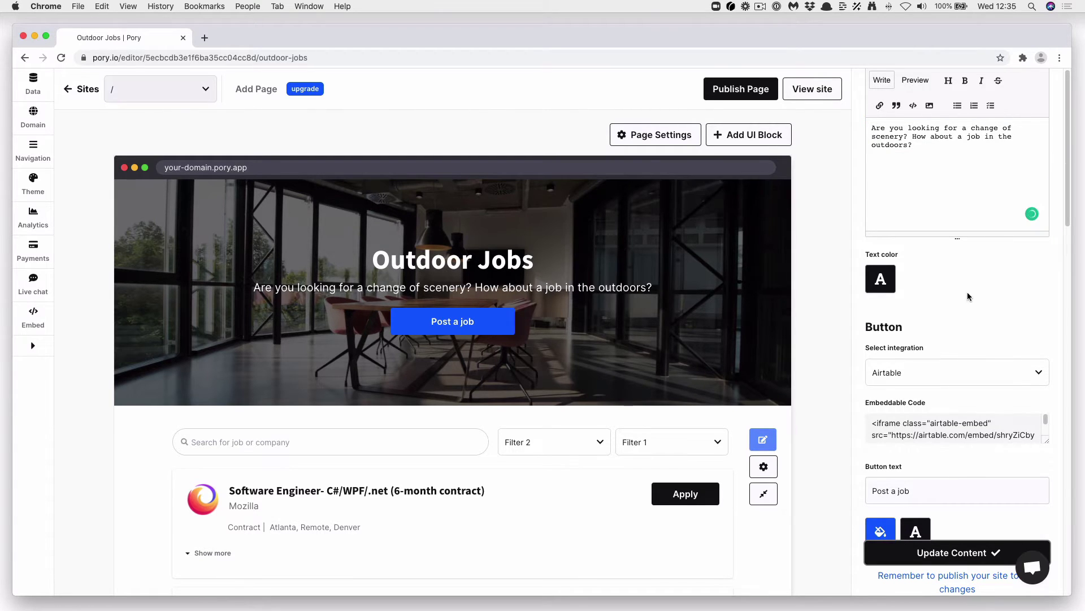
- Set the hero background Image Source to Unsplash and search for 'trail running'
scroll(967, 296, up, 8)
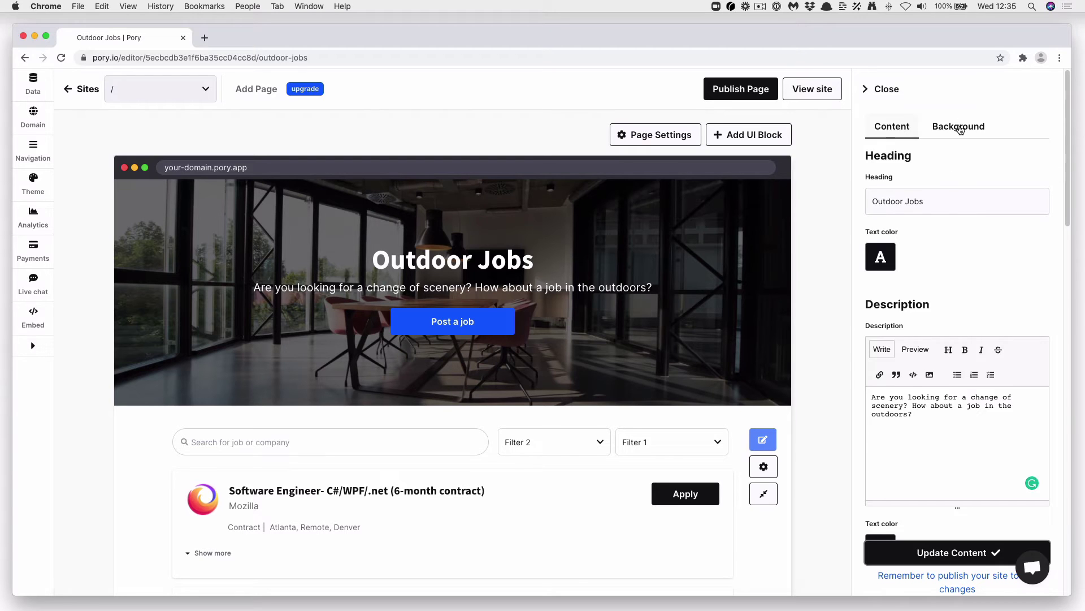
click(959, 130)
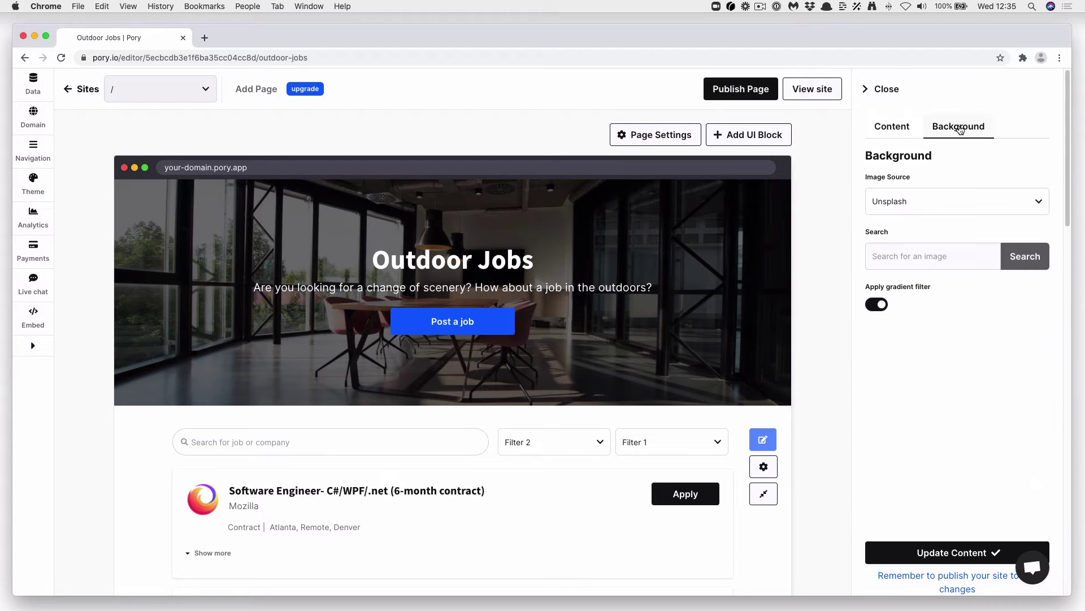
click(949, 199)
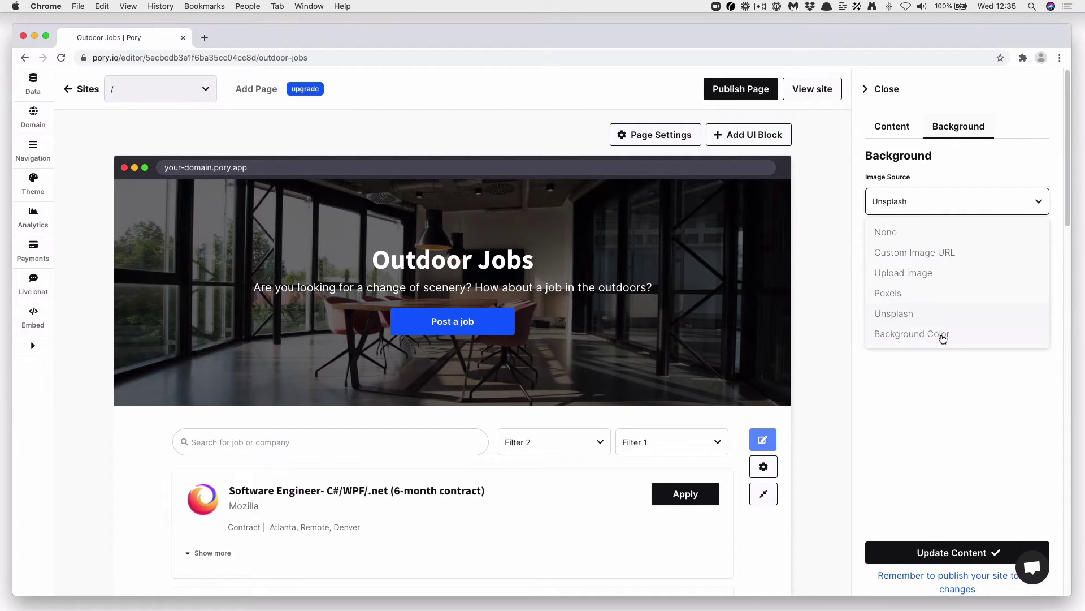
click(932, 311)
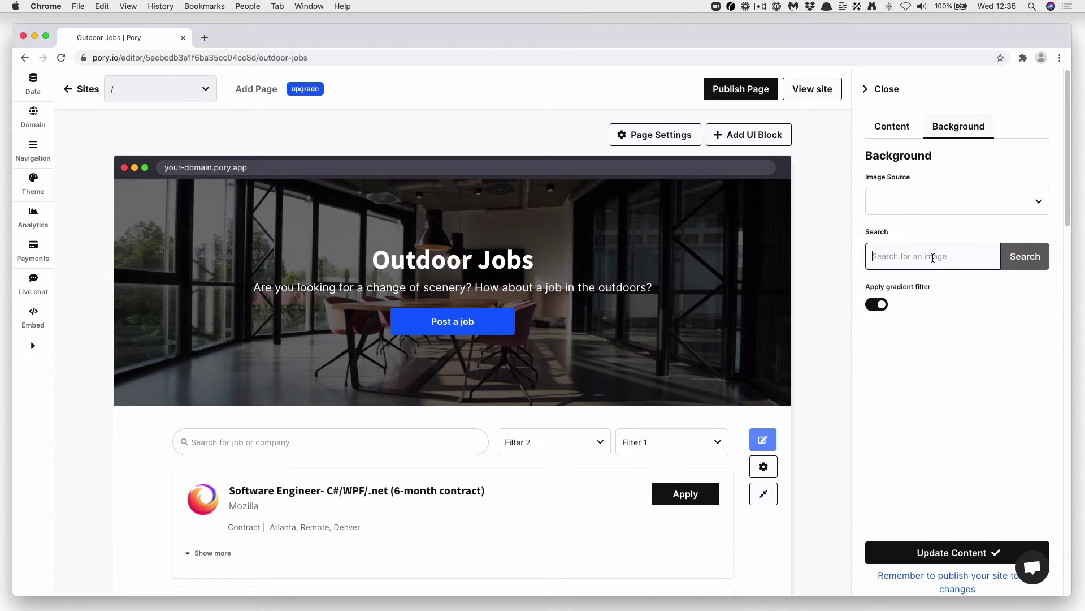
click(932, 258)
text(trail running)
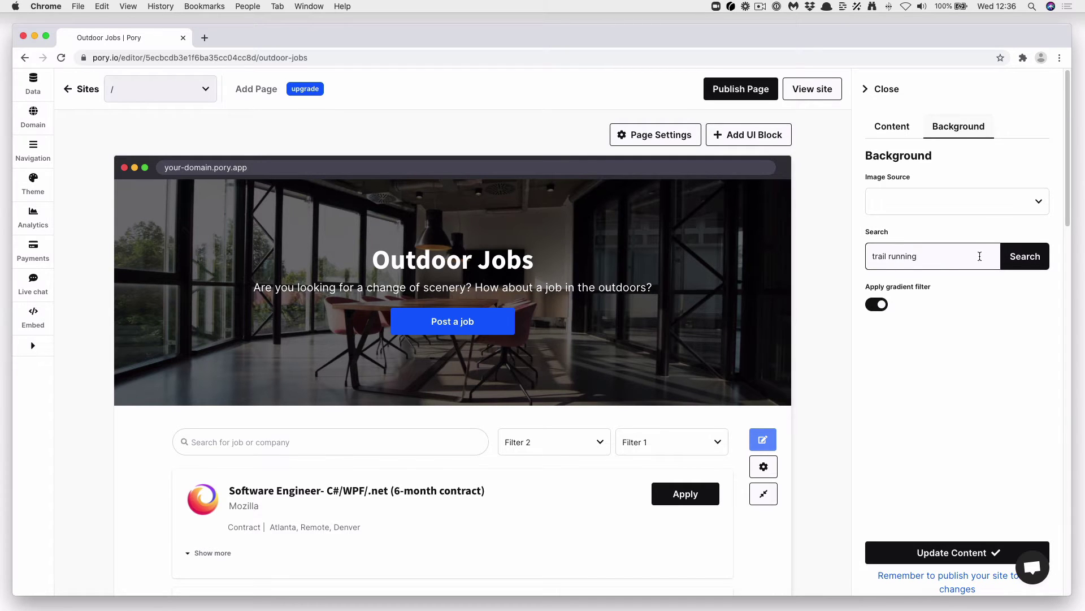
click(1025, 256)
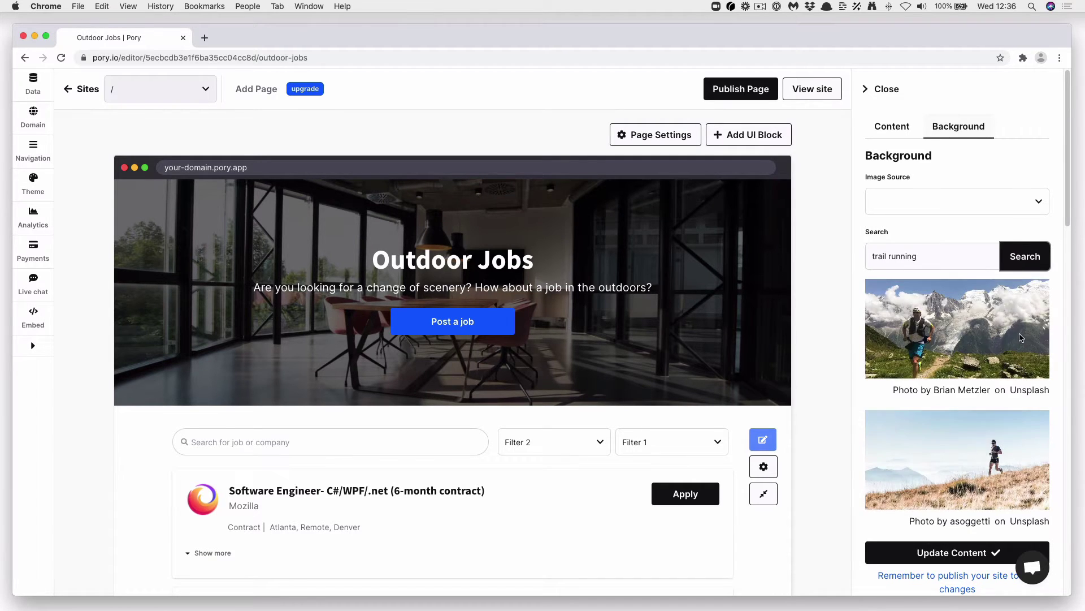
- Page through the photo results, pick the mountain photo with a hiker, and apply it
scroll(977, 489, down, 3)
scroll(977, 489, down, 2)
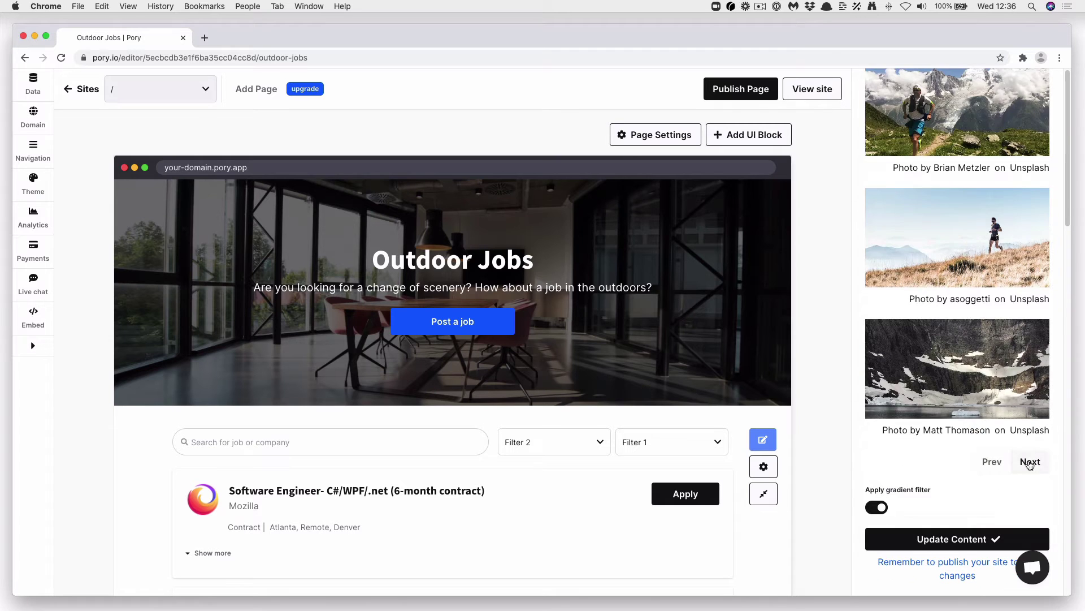
click(1030, 461)
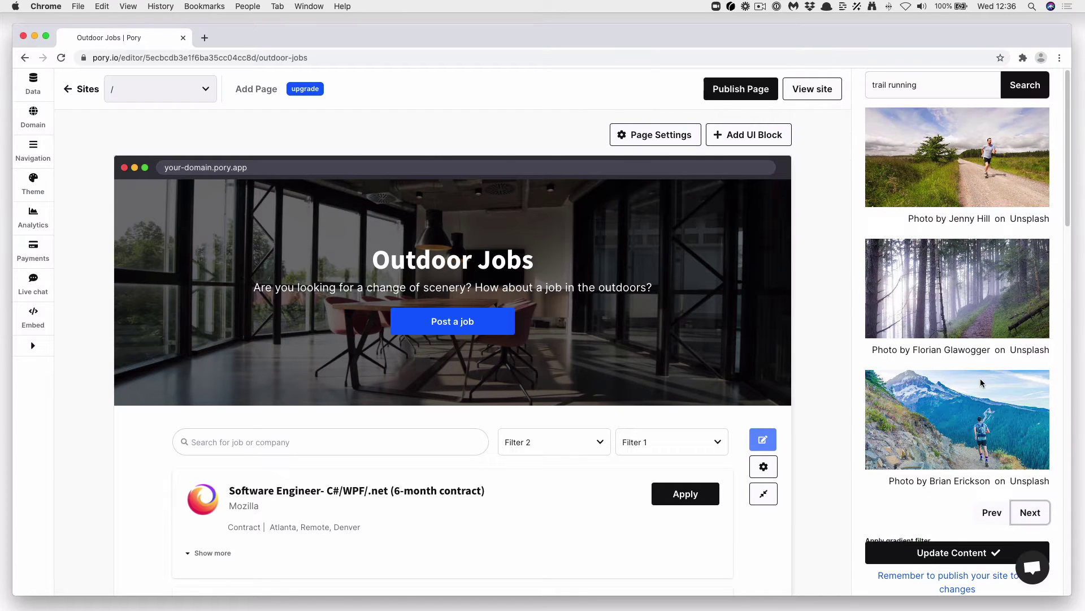
click(1030, 531)
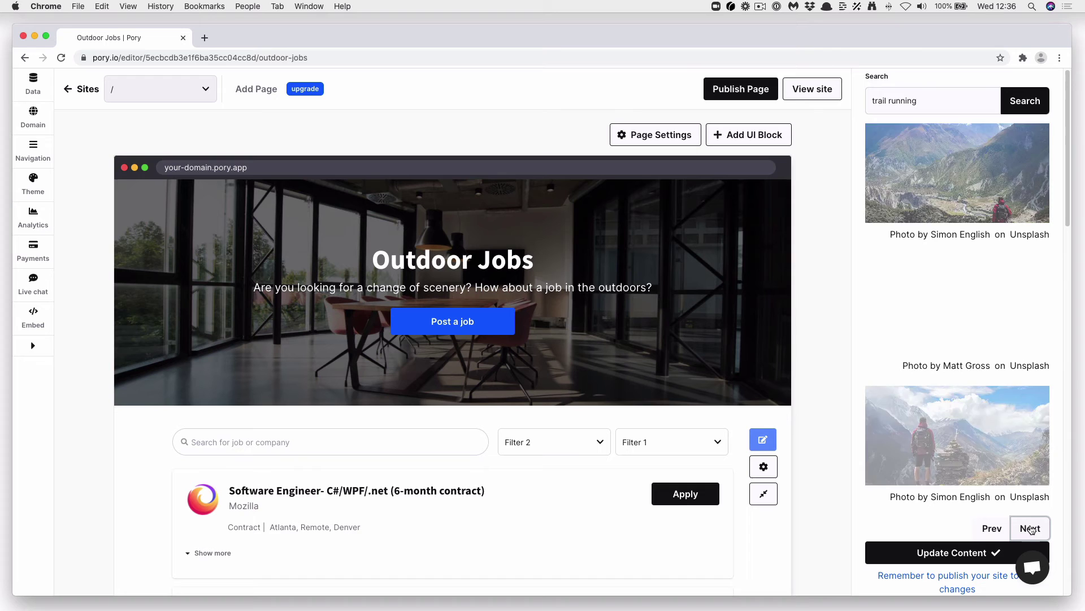
click(963, 431)
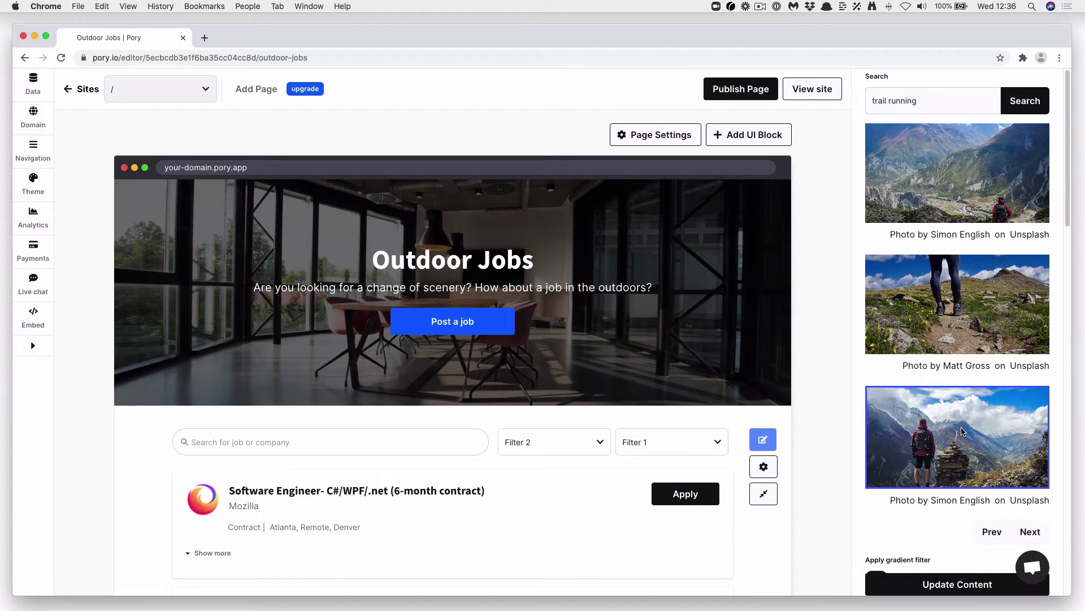
scroll(964, 452, down, 1)
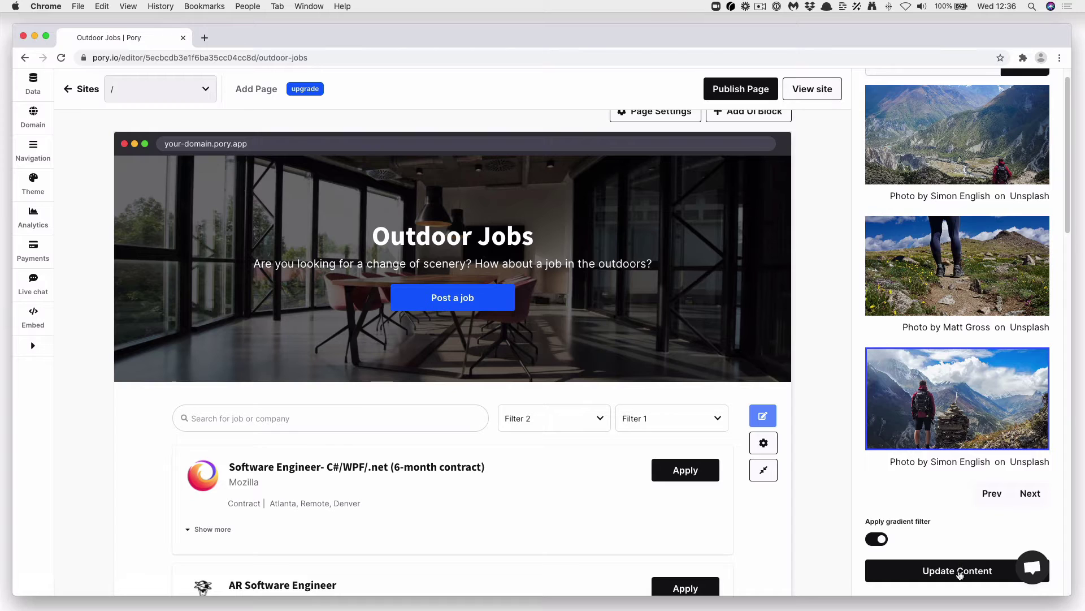
click(957, 571)
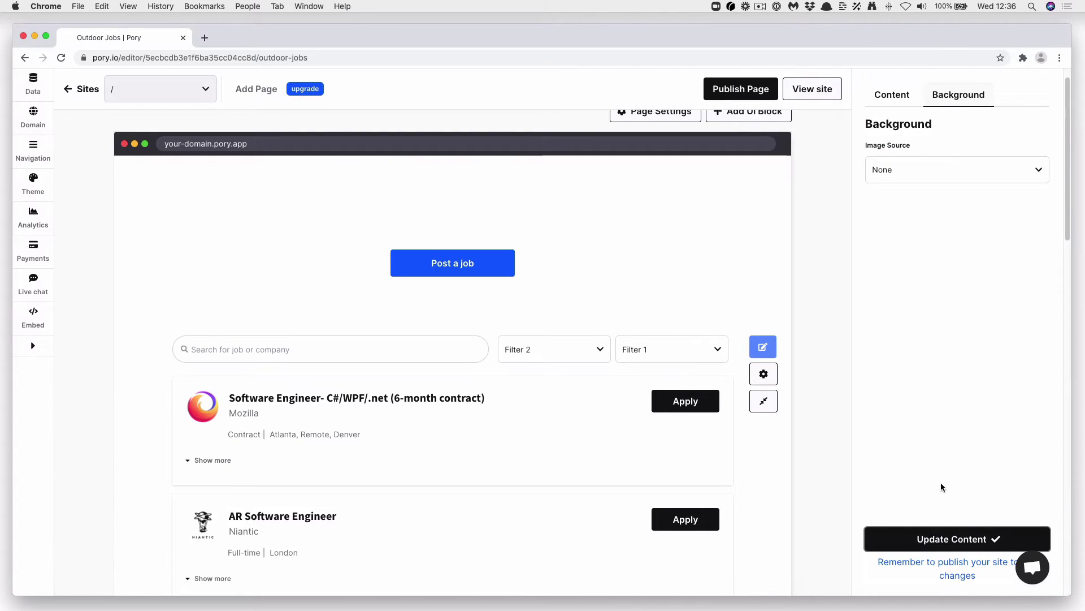
- Set the hero Image Source back to Unsplash and search for 'trail running' again
click(952, 540)
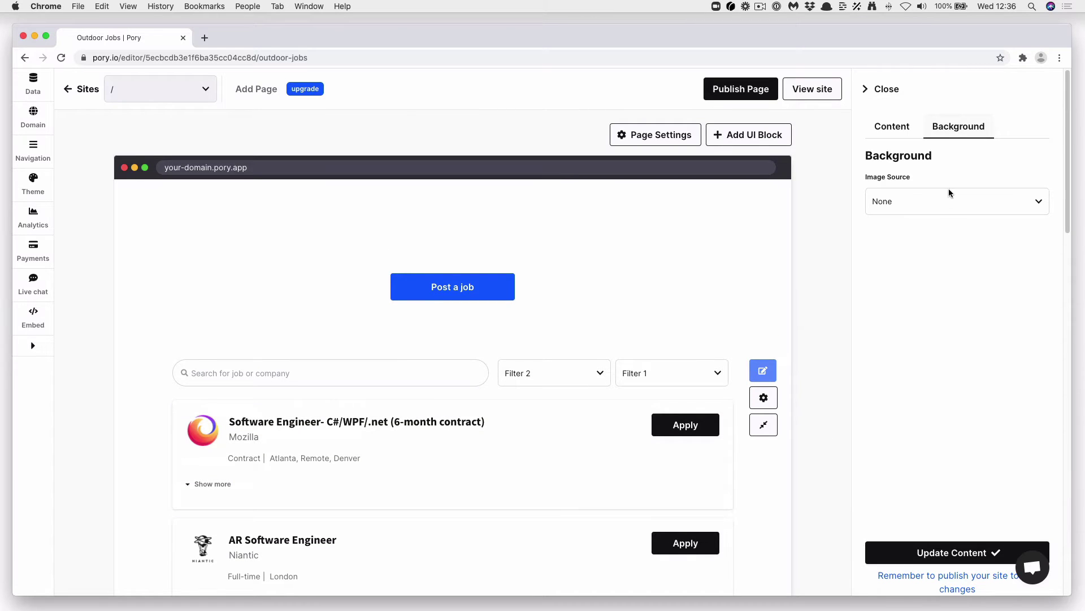
click(953, 199)
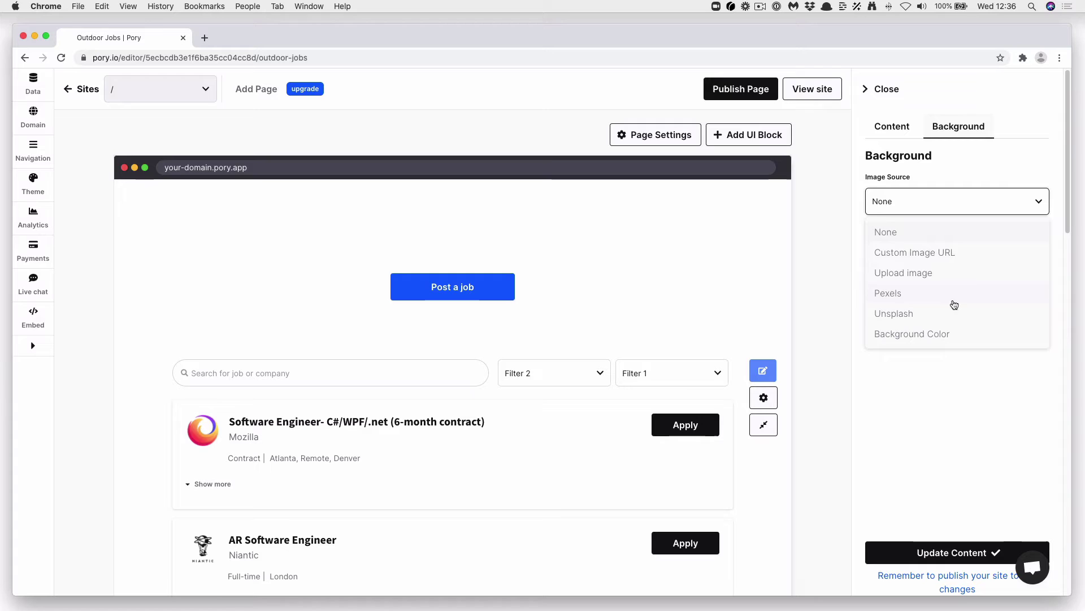
click(948, 312)
click(939, 258)
text(trail running)
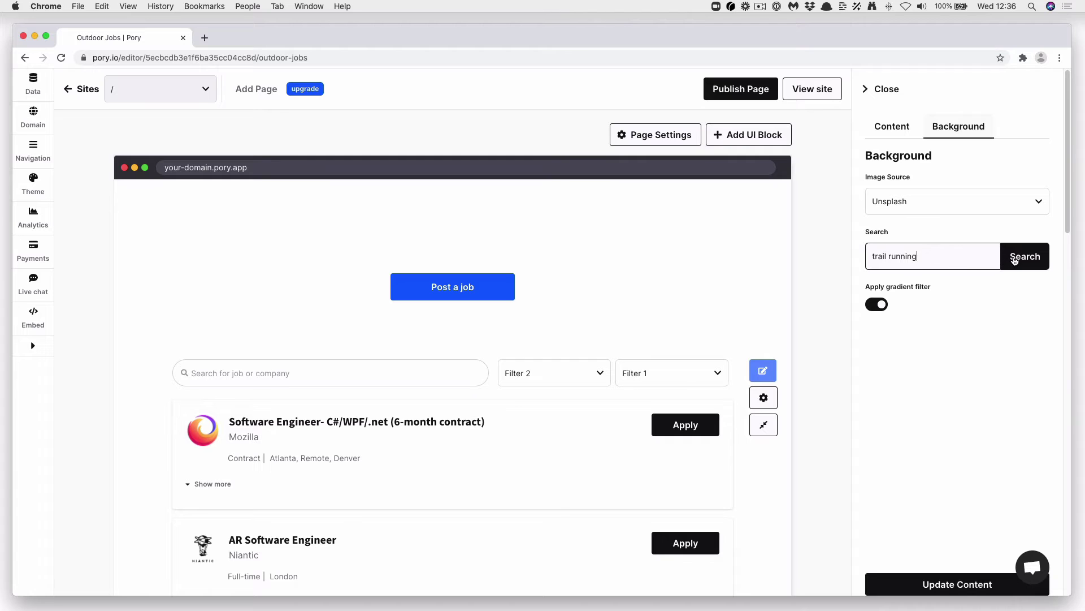
click(1017, 259)
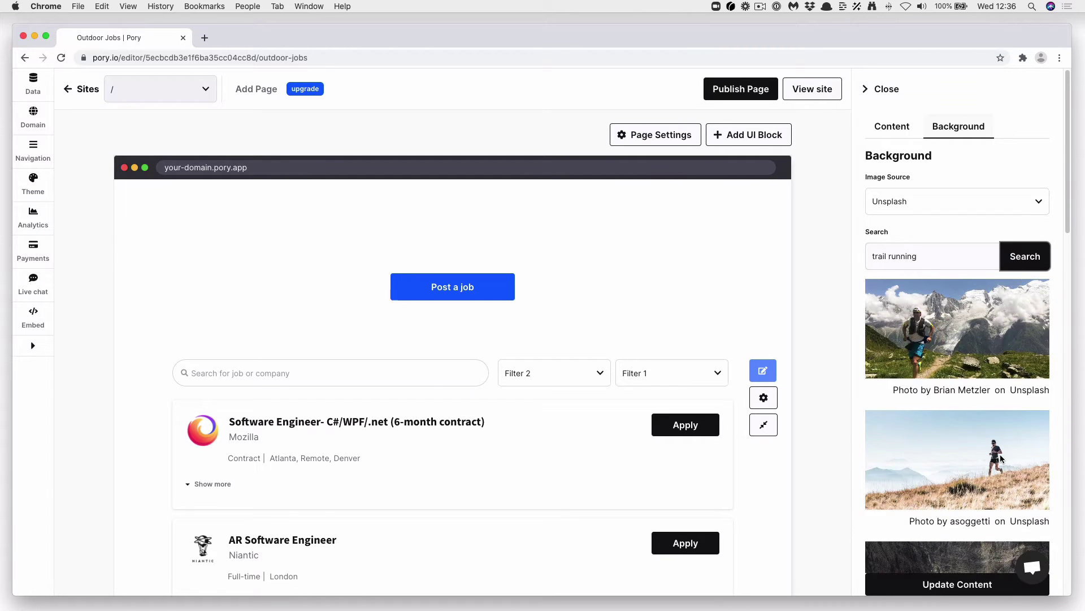
- Page through the results and apply the hiker-and-mountains photo as the hero background
scroll(1004, 469, down, 3)
click(1026, 533)
click(1026, 534)
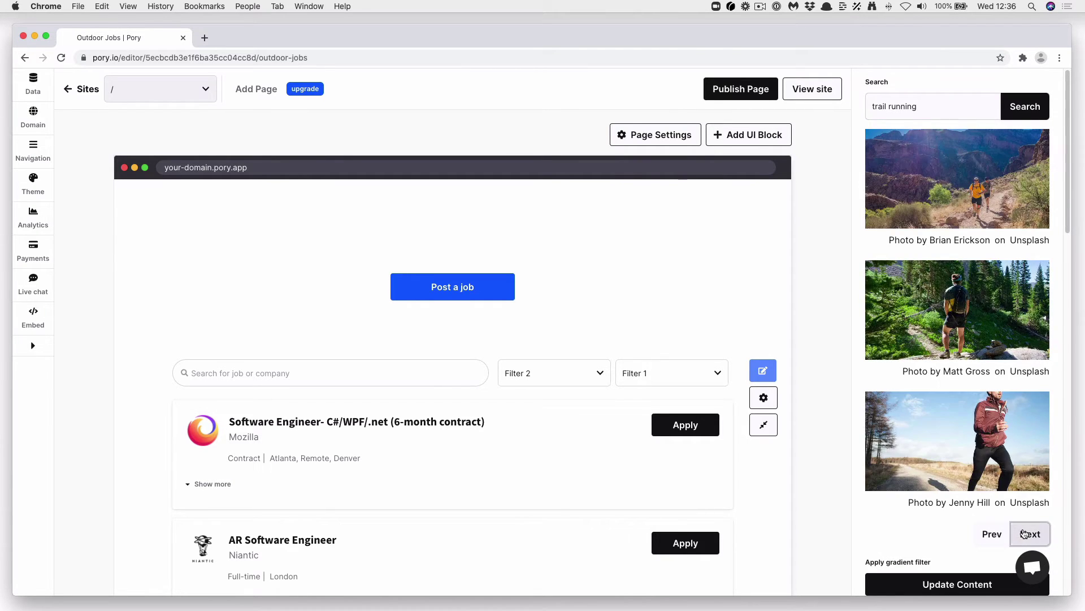
click(1030, 533)
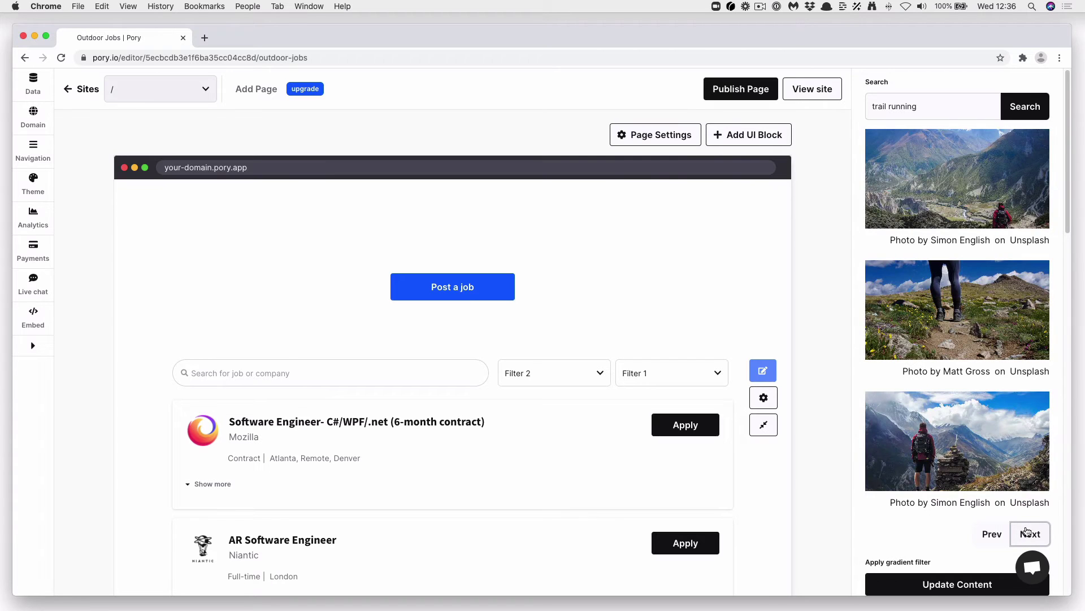
click(961, 452)
scroll(1019, 517, down, 2)
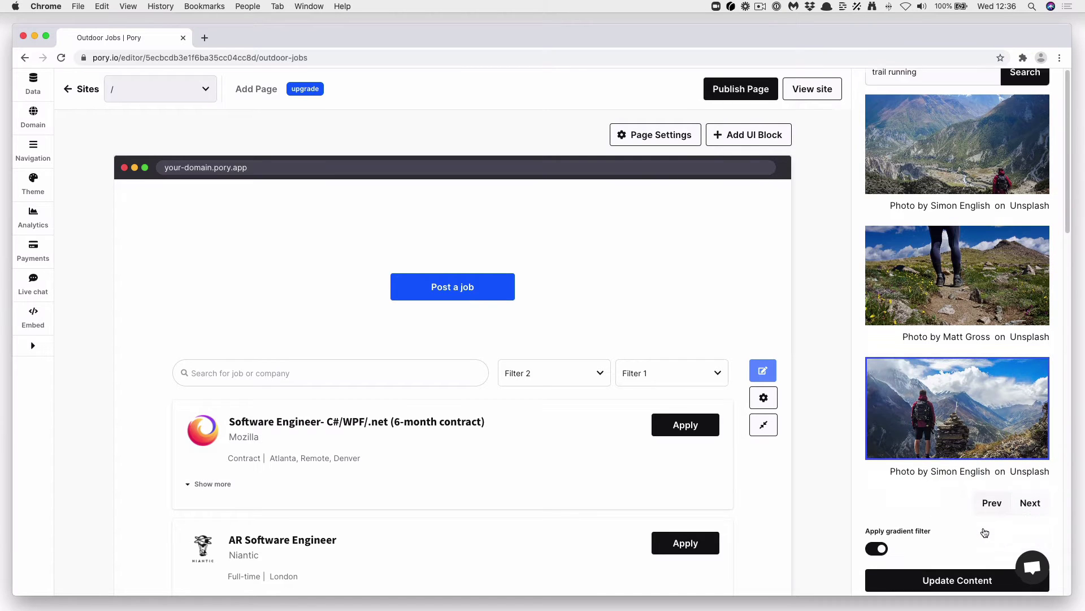
click(976, 566)
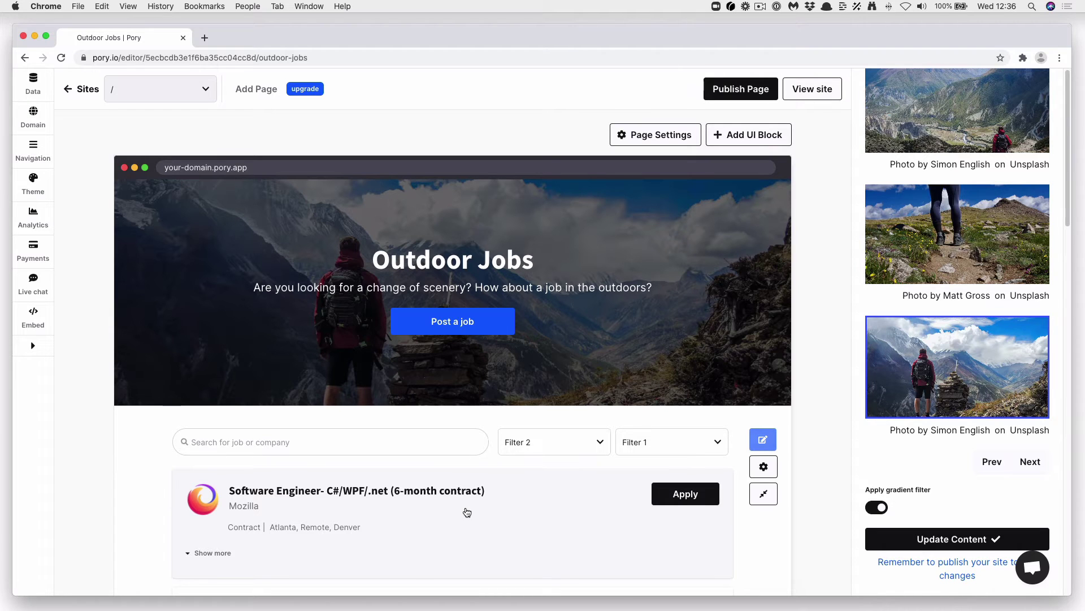
- Copy Pory's Airtable template base into the Job Board Tutorial workspace
click(35, 81)
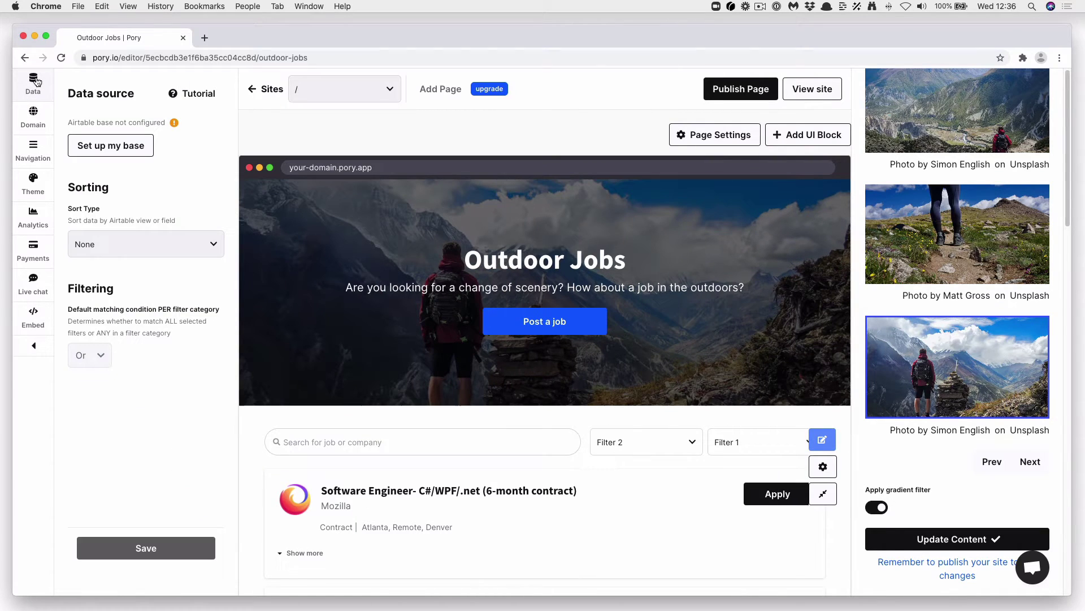
click(121, 147)
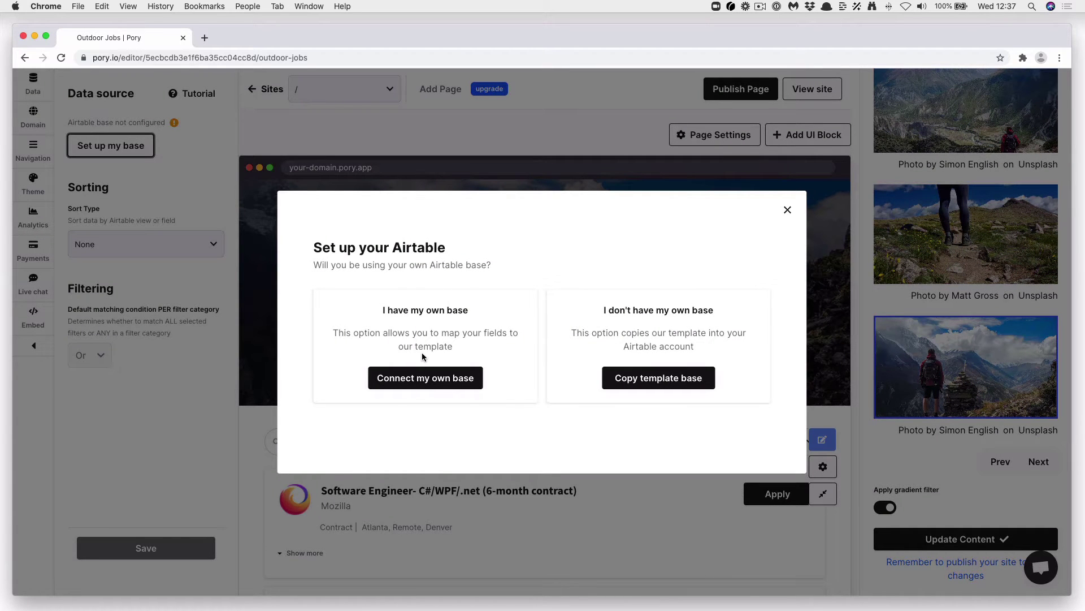
click(664, 380)
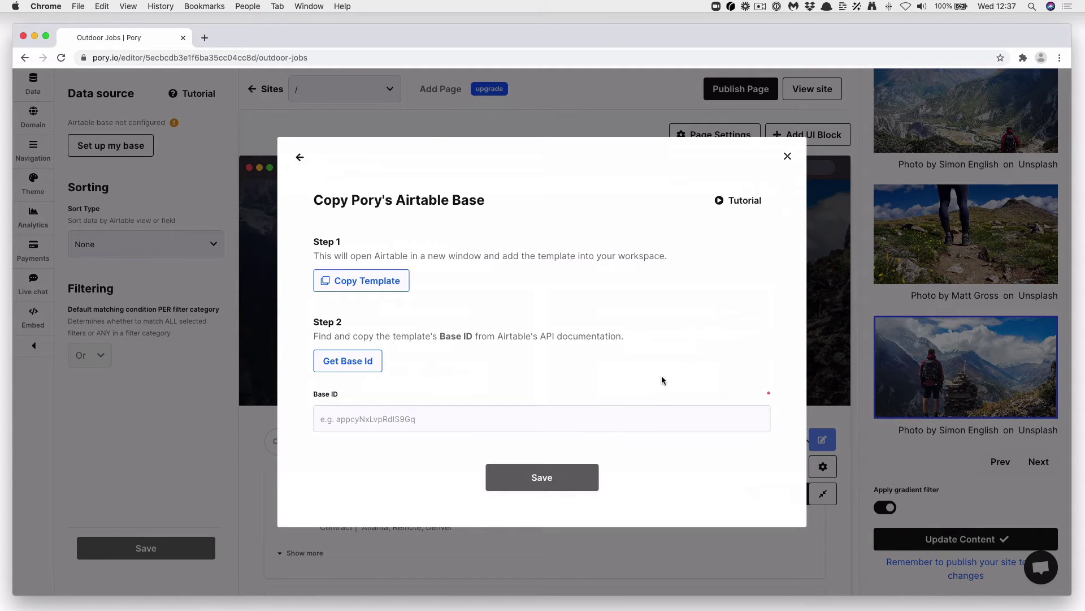
click(394, 281)
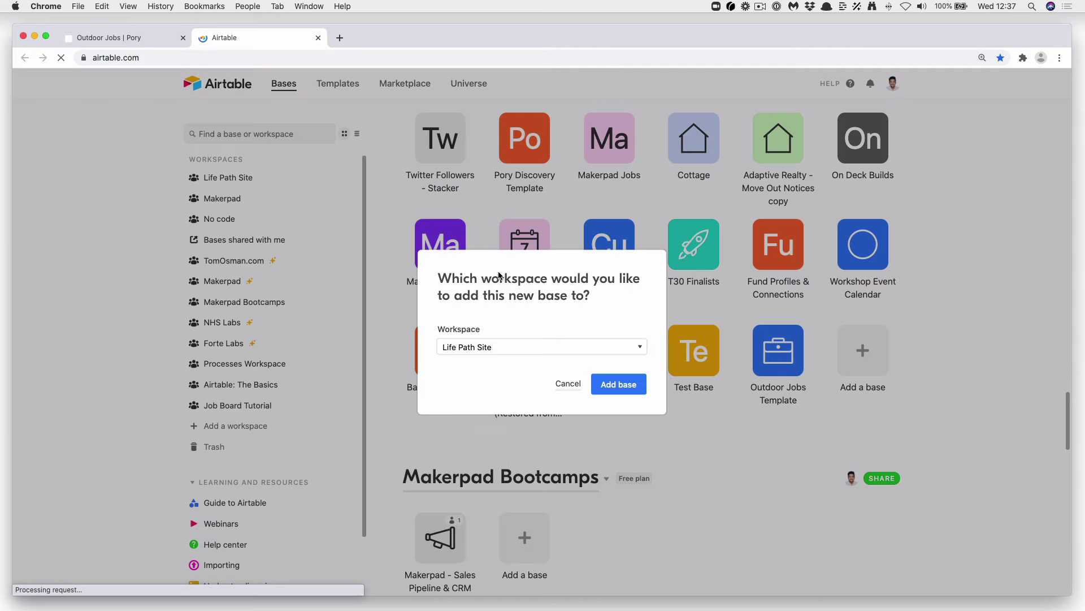
click(546, 346)
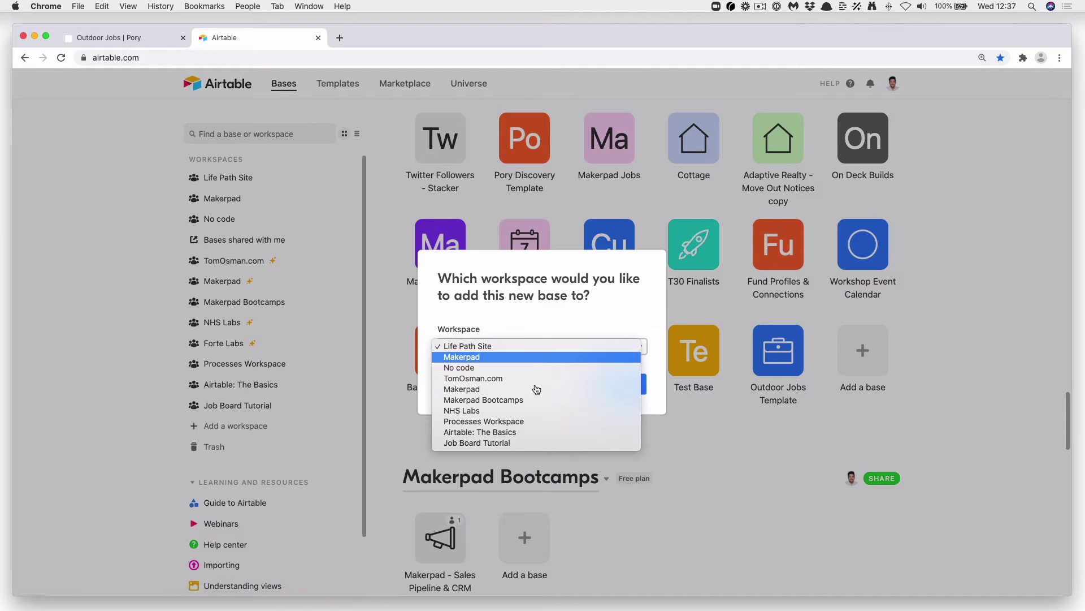
click(535, 443)
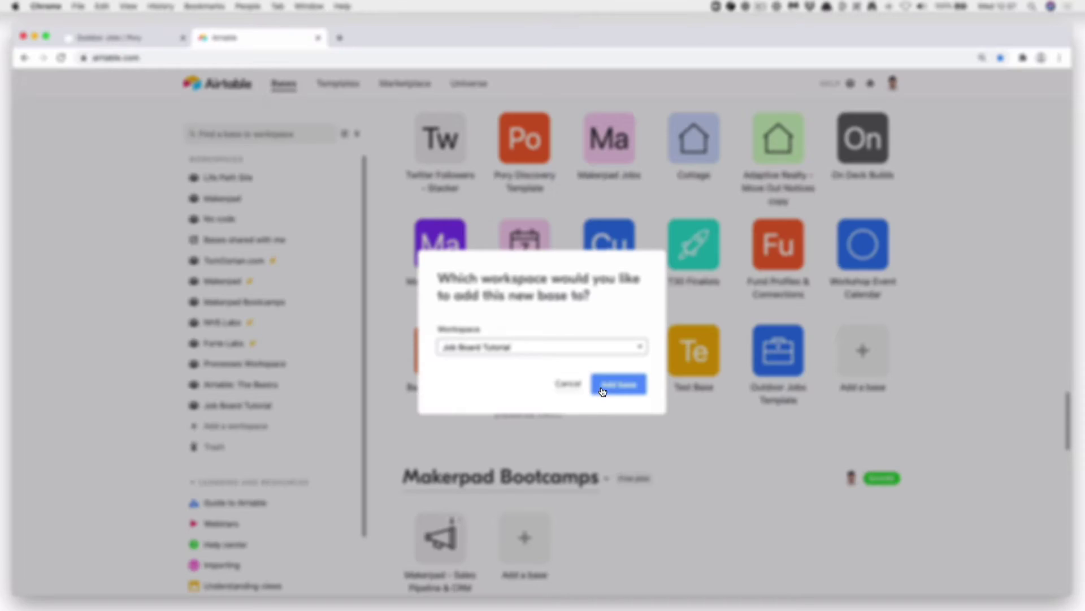
click(629, 385)
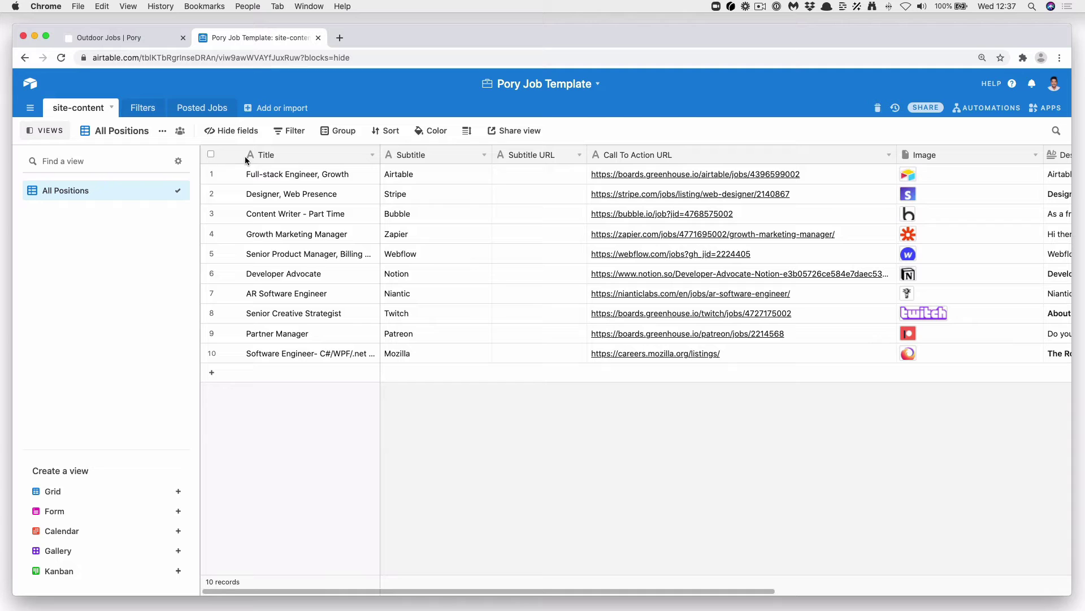
- Review the Filters and Posted Jobs tables, then return to the site-content table
drag(359, 591, 696, 592)
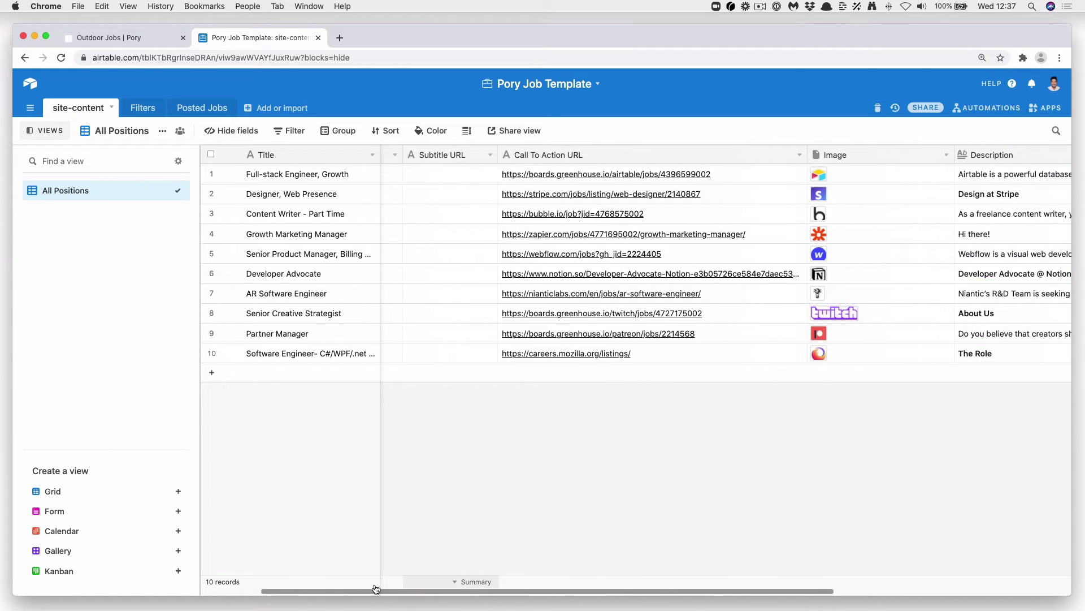
click(145, 109)
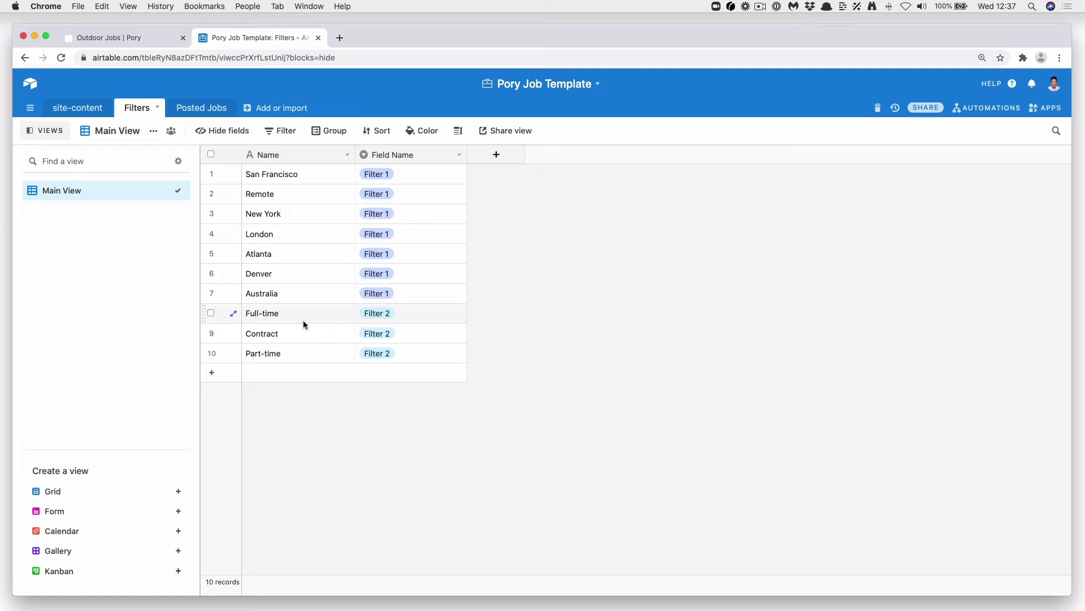
click(79, 108)
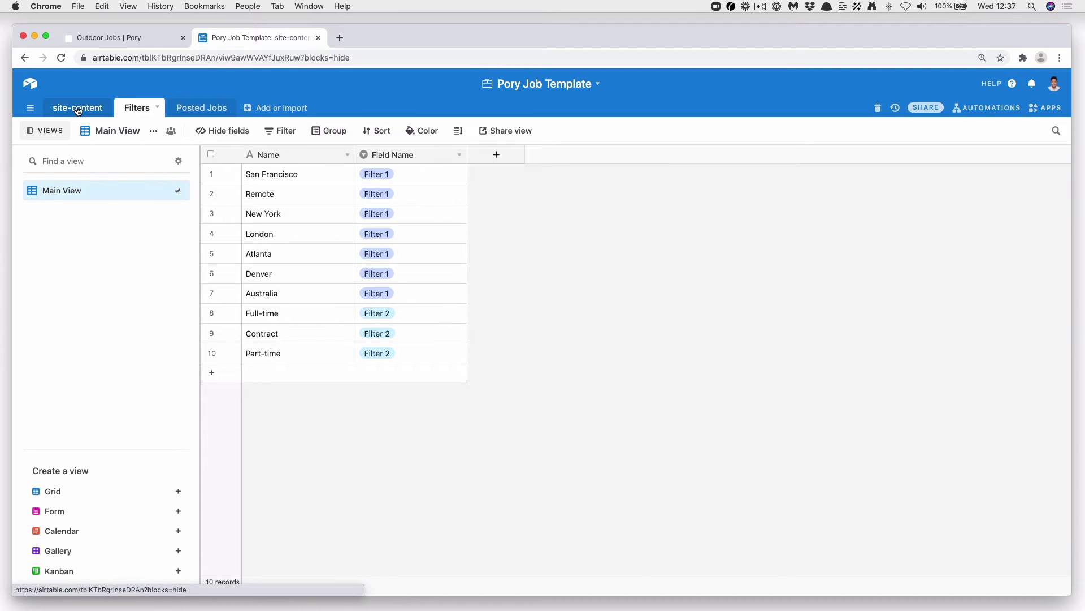
click(202, 109)
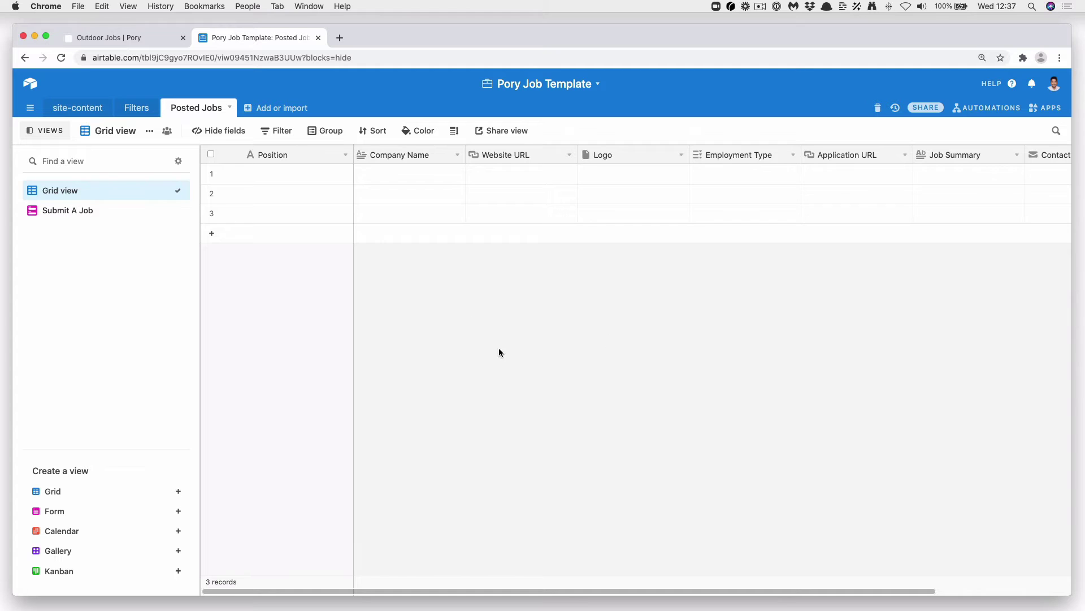
click(61, 108)
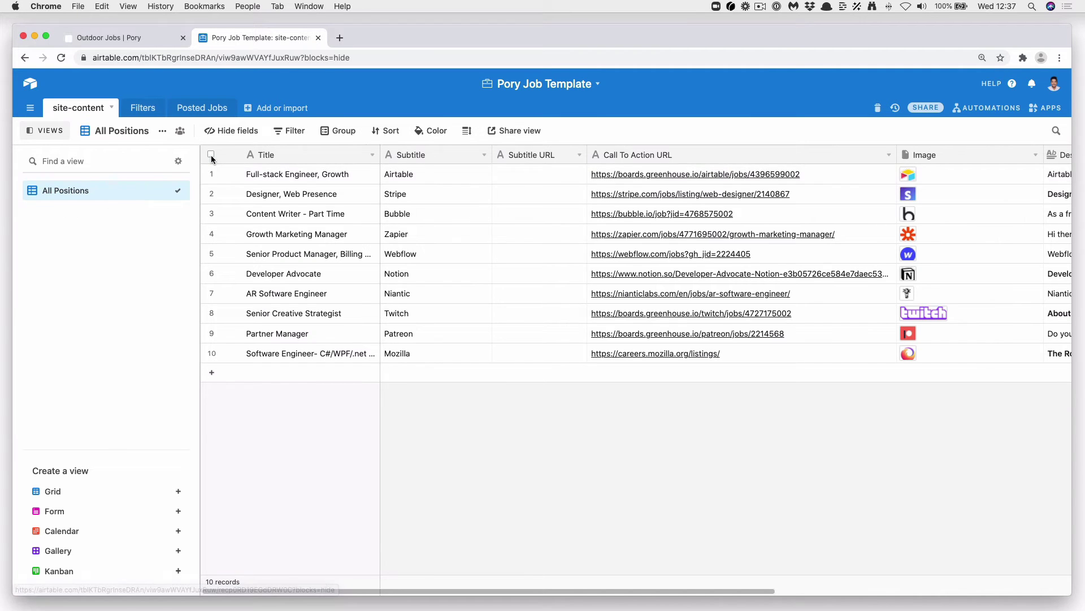
- Delete all ten sample records from the site-content table
click(211, 154)
right_click(485, 254)
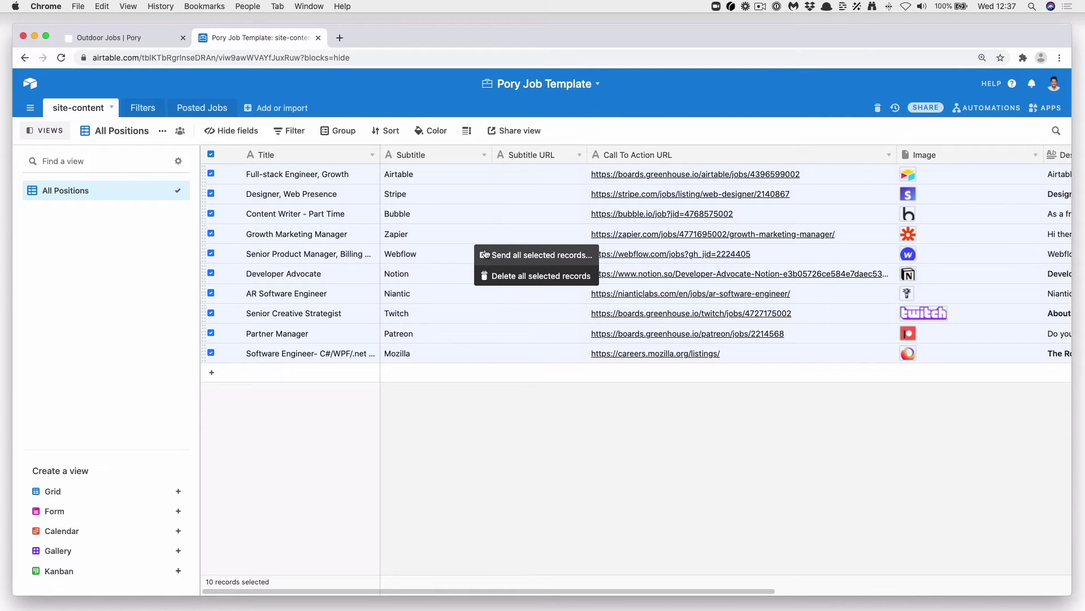
click(522, 275)
click(664, 354)
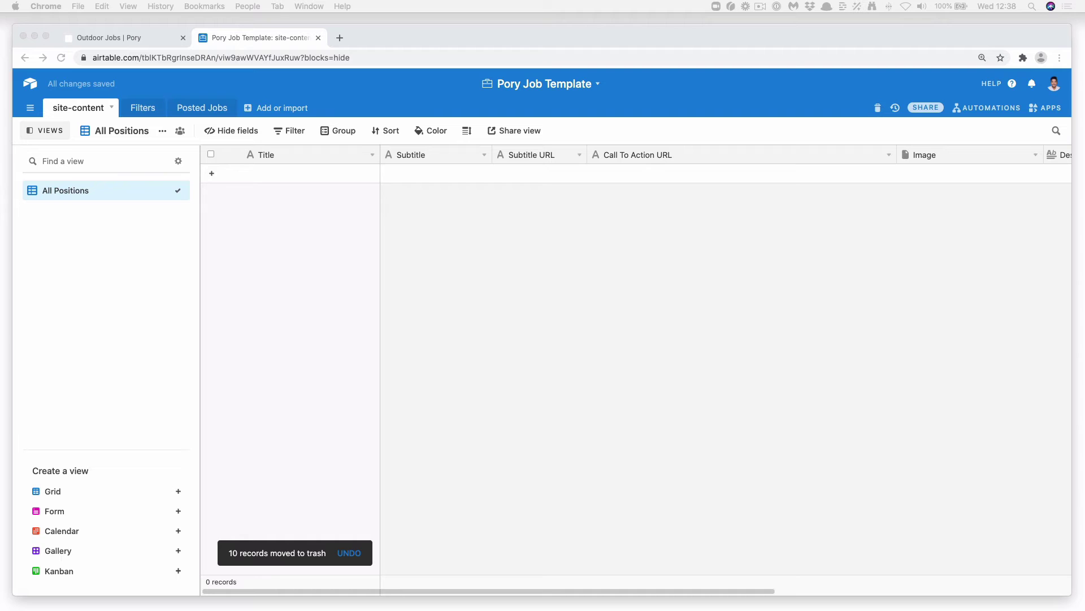
- Paste in the four outdoor job records and widen the Title column
right_click(297, 167)
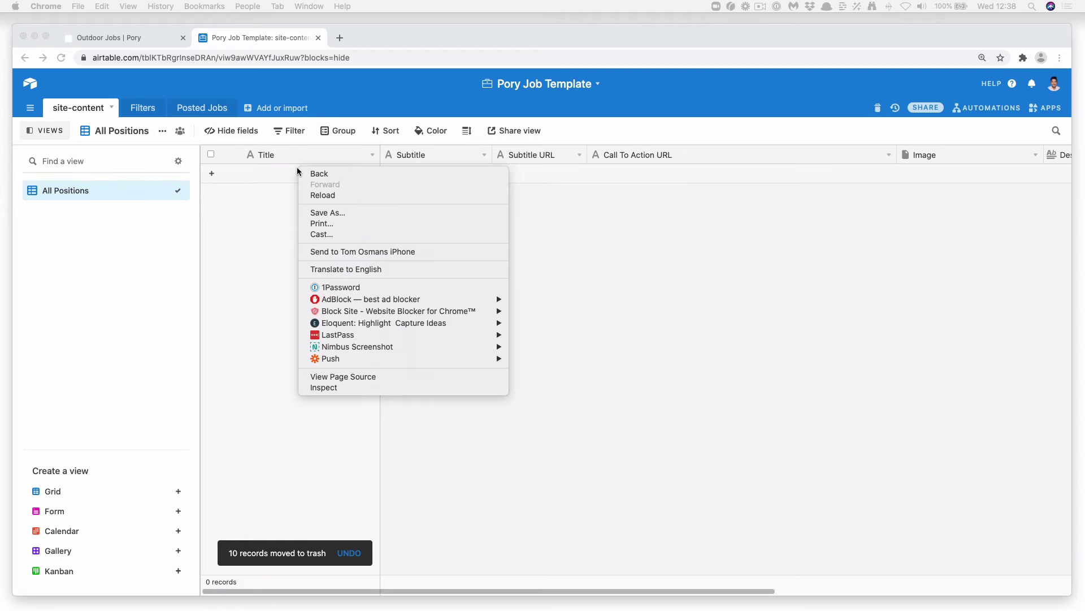
click(257, 172)
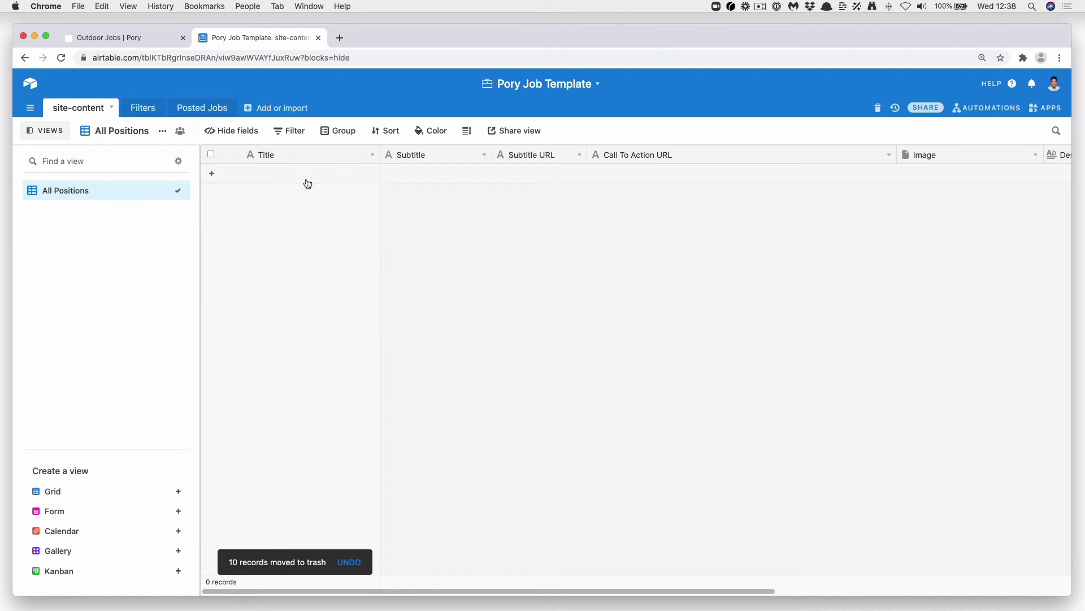
click(305, 180)
key(super+v)
click(663, 369)
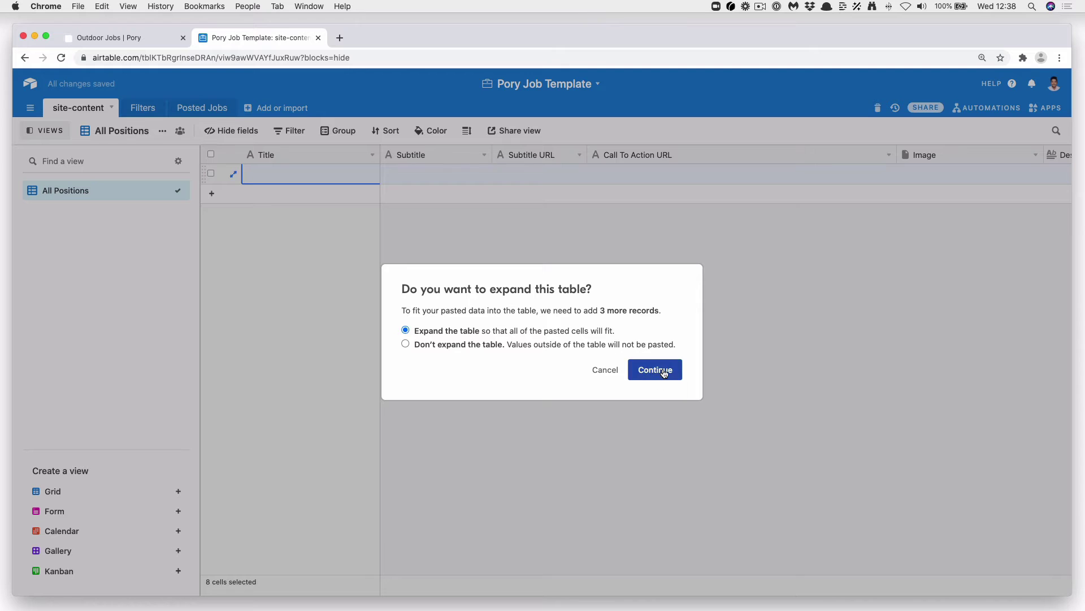
click(517, 265)
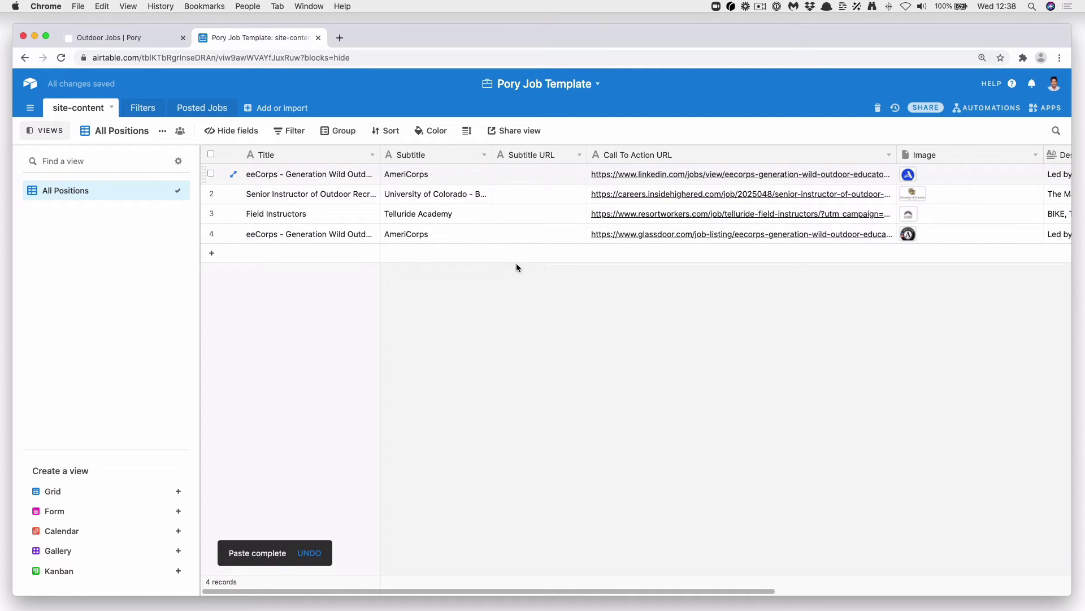
drag(377, 153, 459, 153)
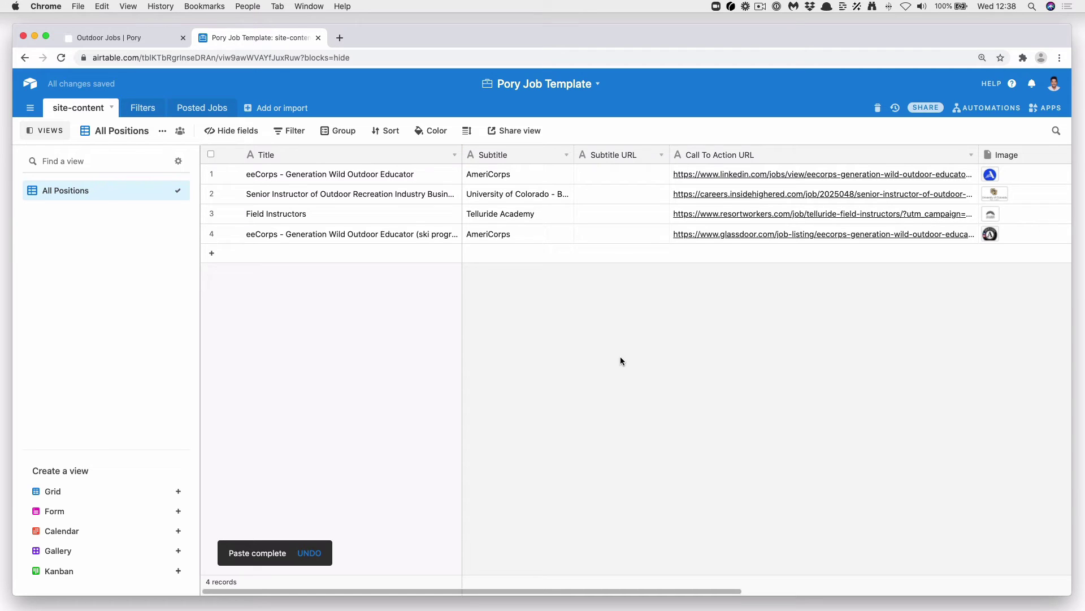
- Find Pory's Base ID field, then reach Airtable's API documentation from the account overview
click(133, 40)
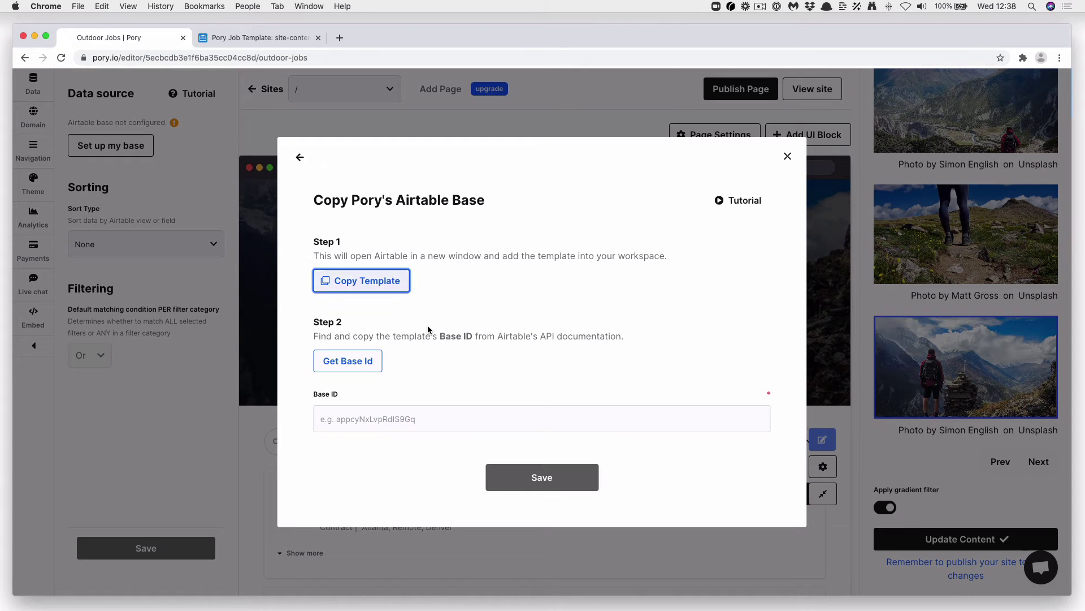
click(500, 410)
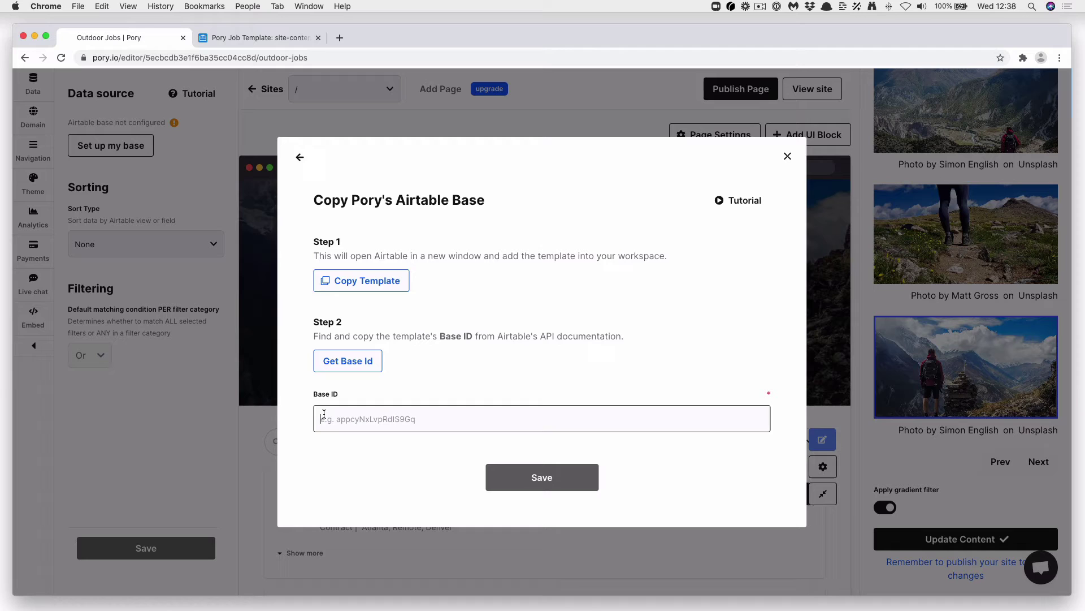
click(277, 40)
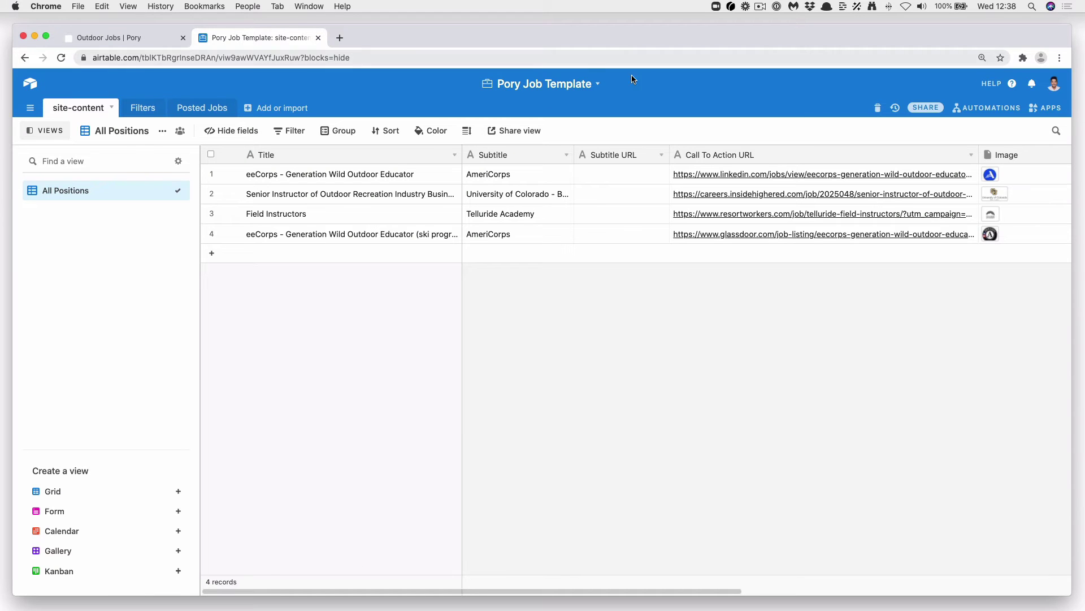
click(1054, 85)
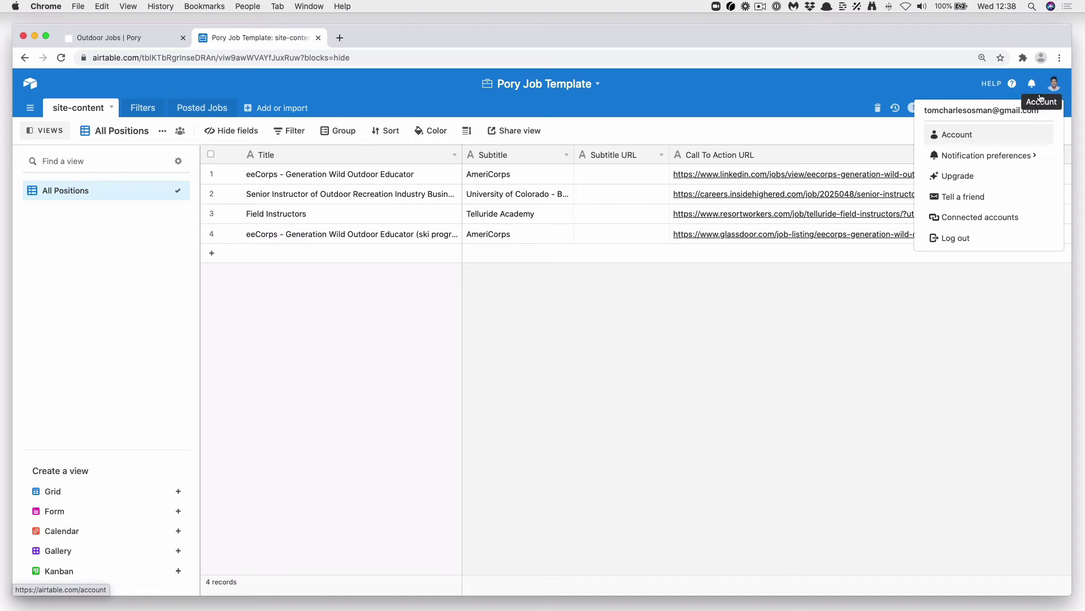
click(999, 138)
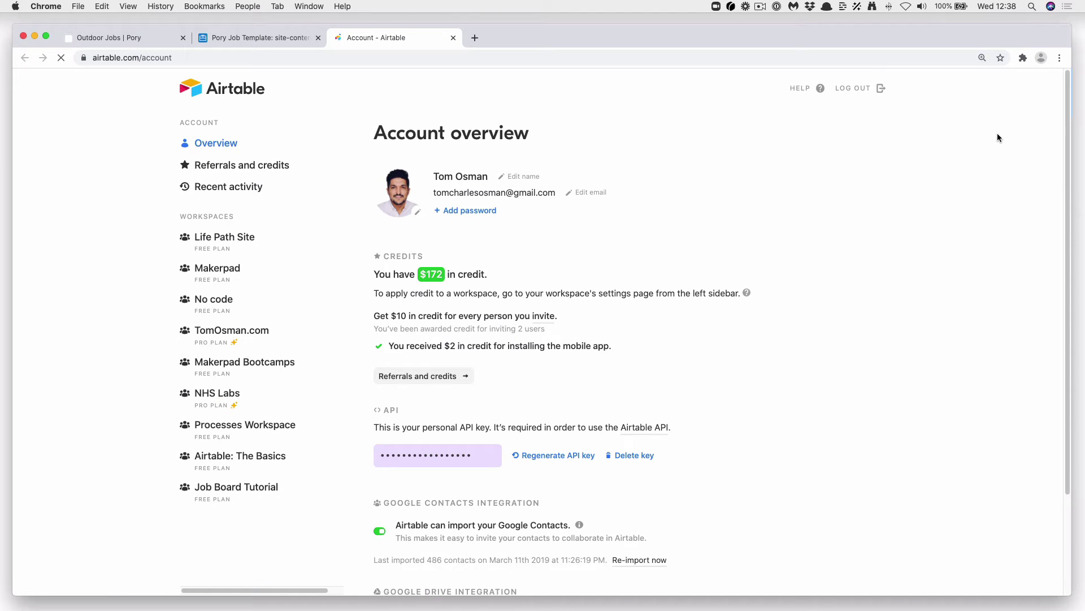
click(644, 427)
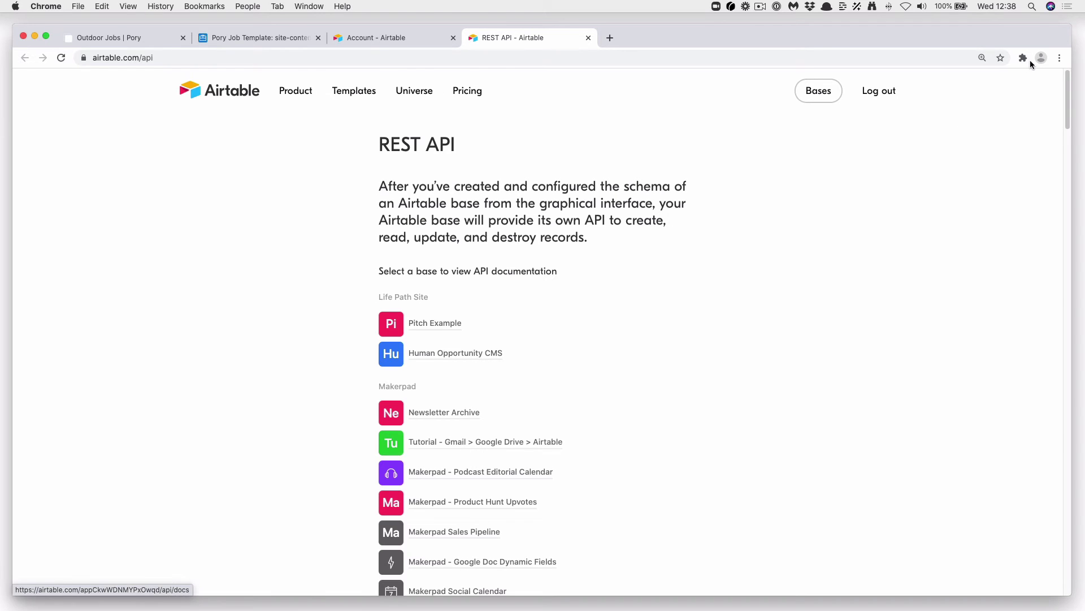
- Open the Pory Job Template API docs and copy the base ID
drag(1068, 125, 964, 553)
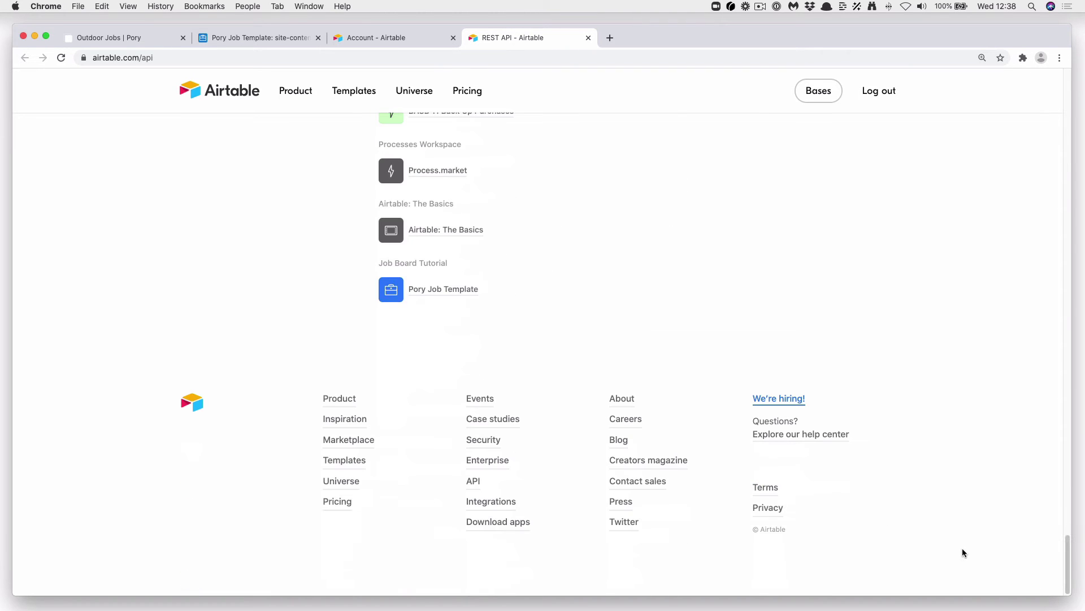
click(443, 287)
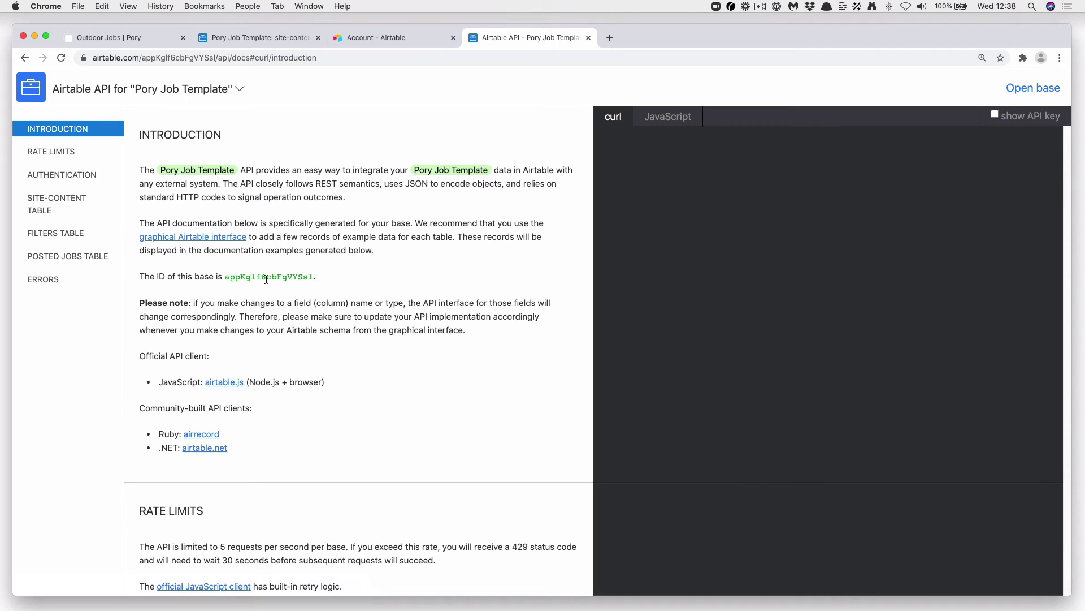
double_click(267, 280)
key(super+c)
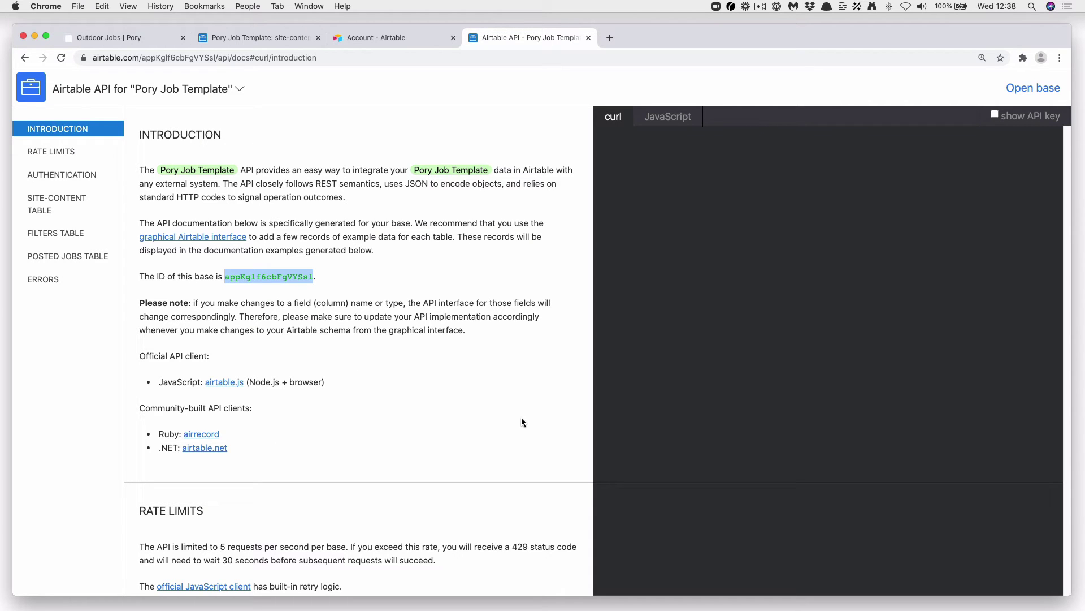
- Paste the base ID into Pory's Base ID field and save the data source settings
click(153, 41)
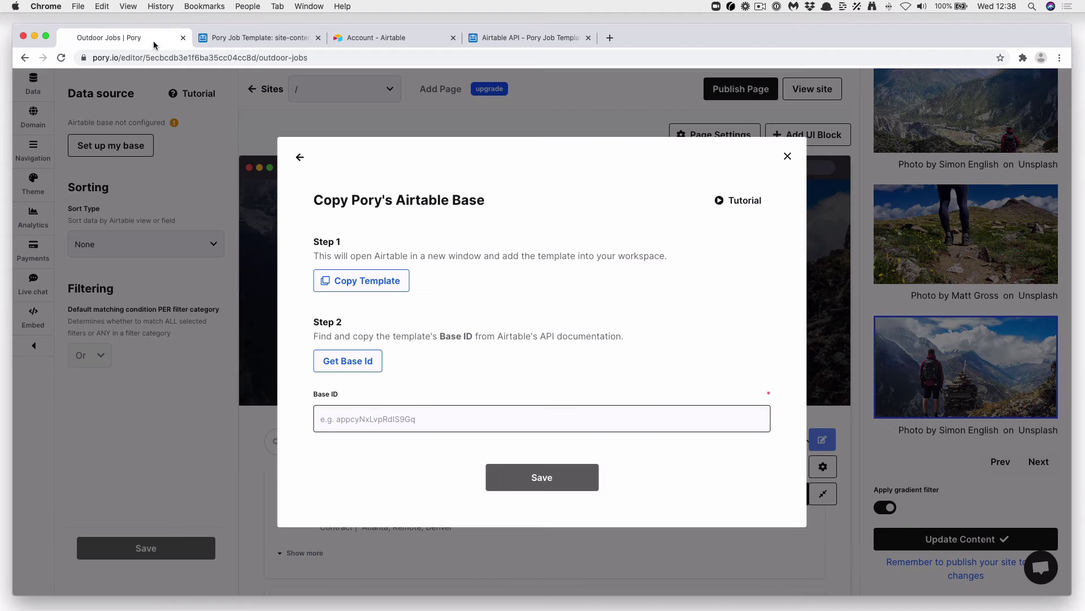
key(super+v)
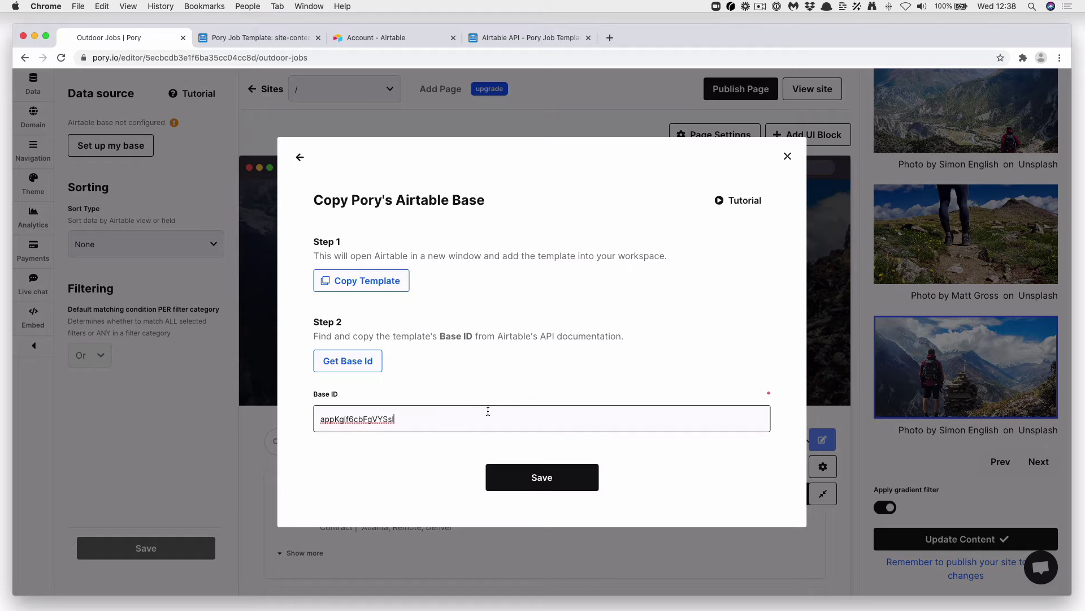
click(548, 488)
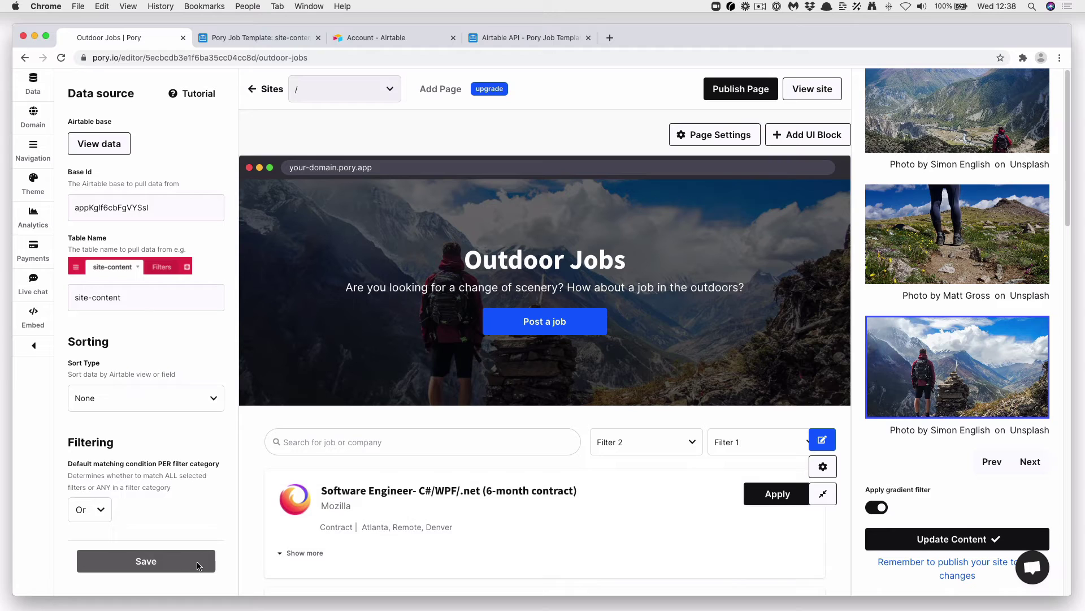
click(60, 58)
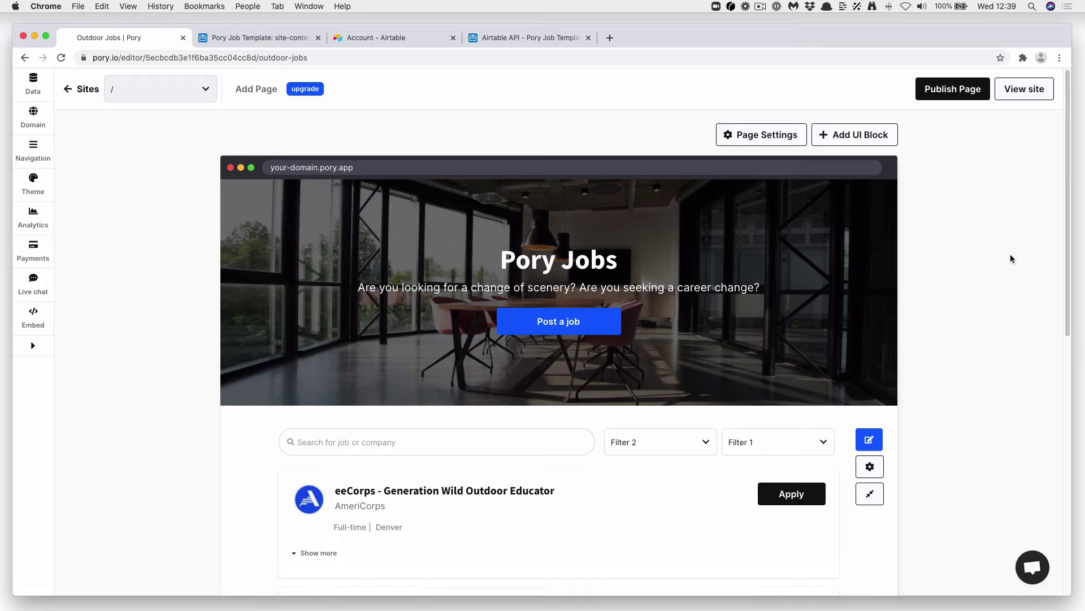
- Scroll through the reloaded preview's four Airtable job postings, then return to the top
scroll(1074, 186, down, 3)
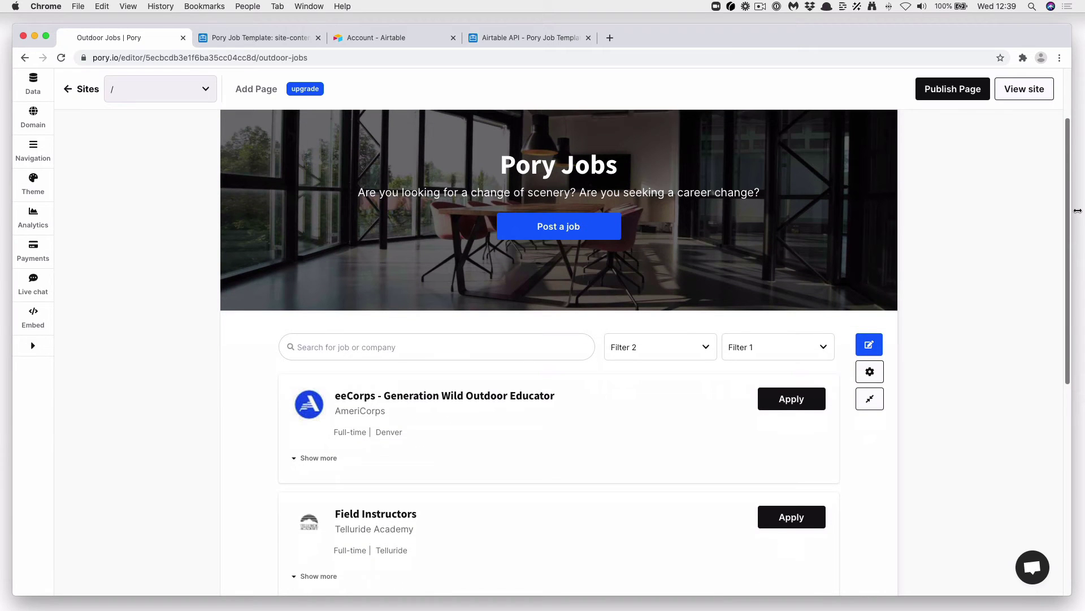
scroll(1078, 210, down, 5)
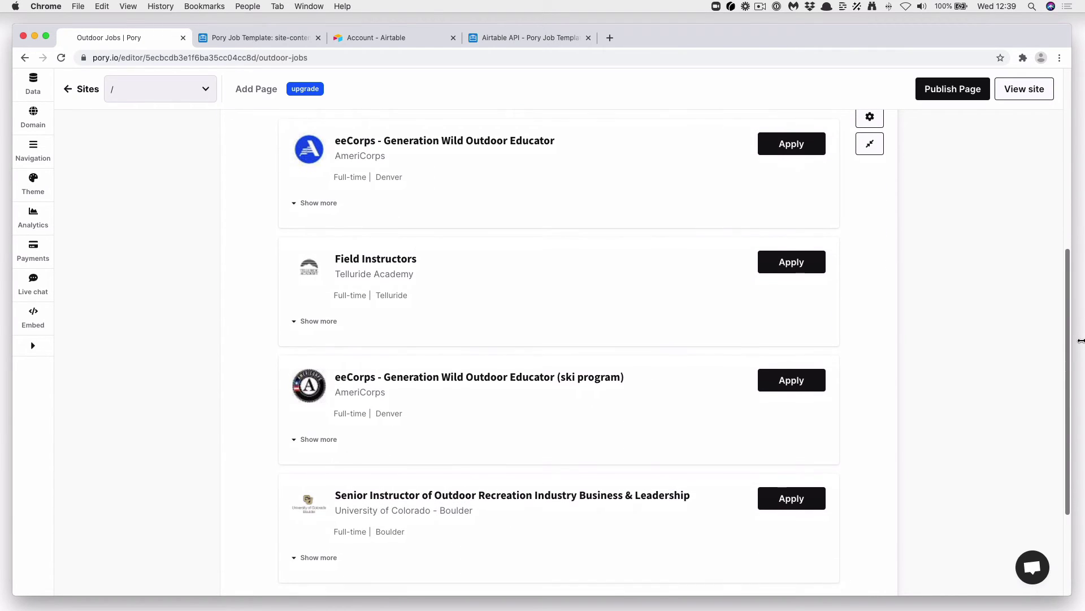
scroll(964, 357, up, 6)
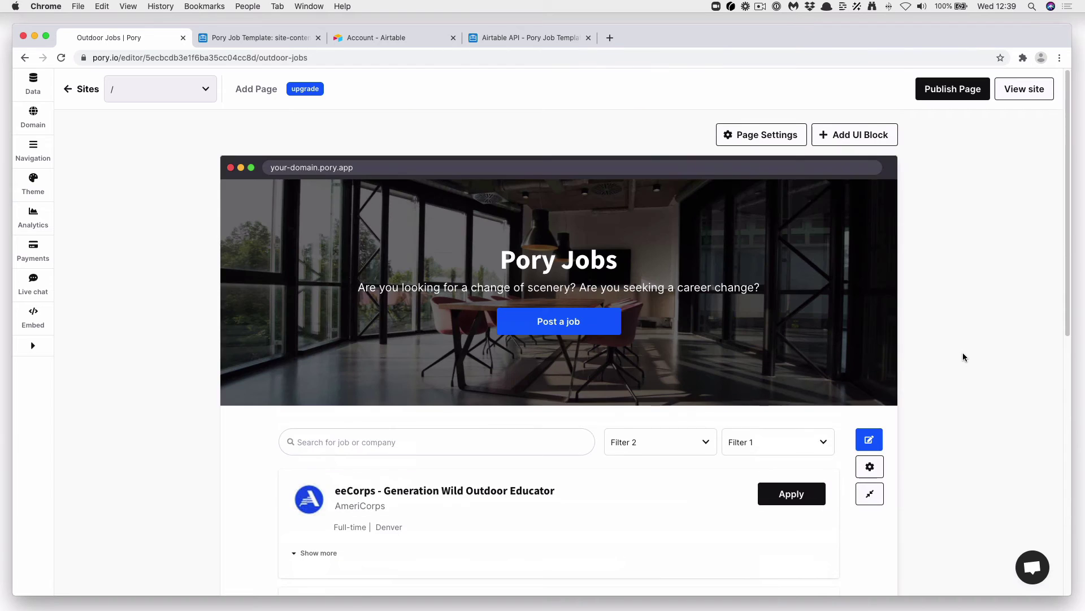
mouse_move(530, 277)
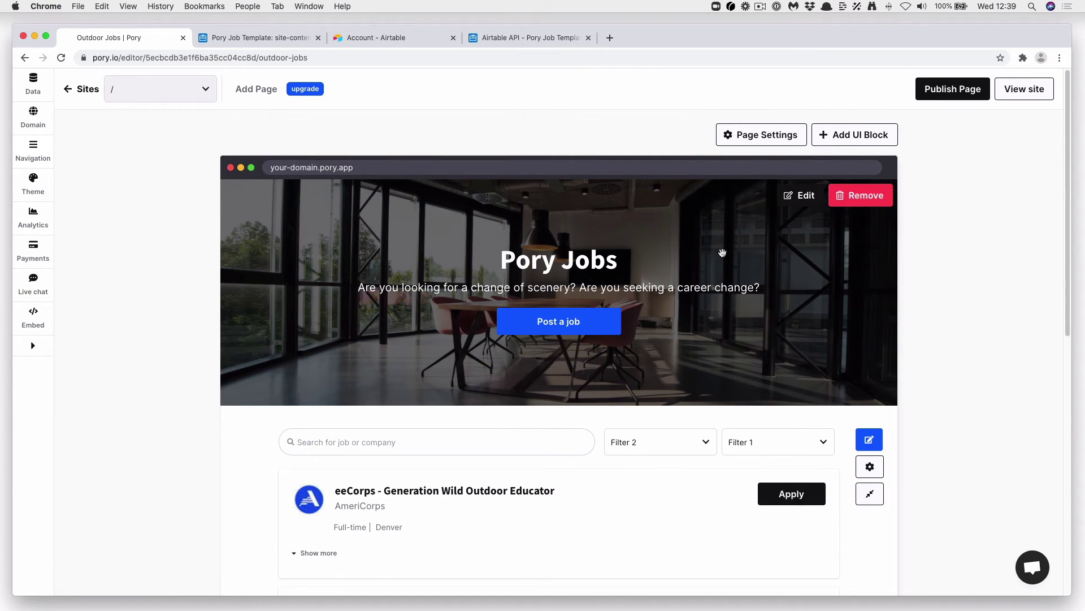
- Change the hero heading from 'Pory Jobs' to 'Outdoor Jobs'
click(35, 98)
mouse_move(845, 181)
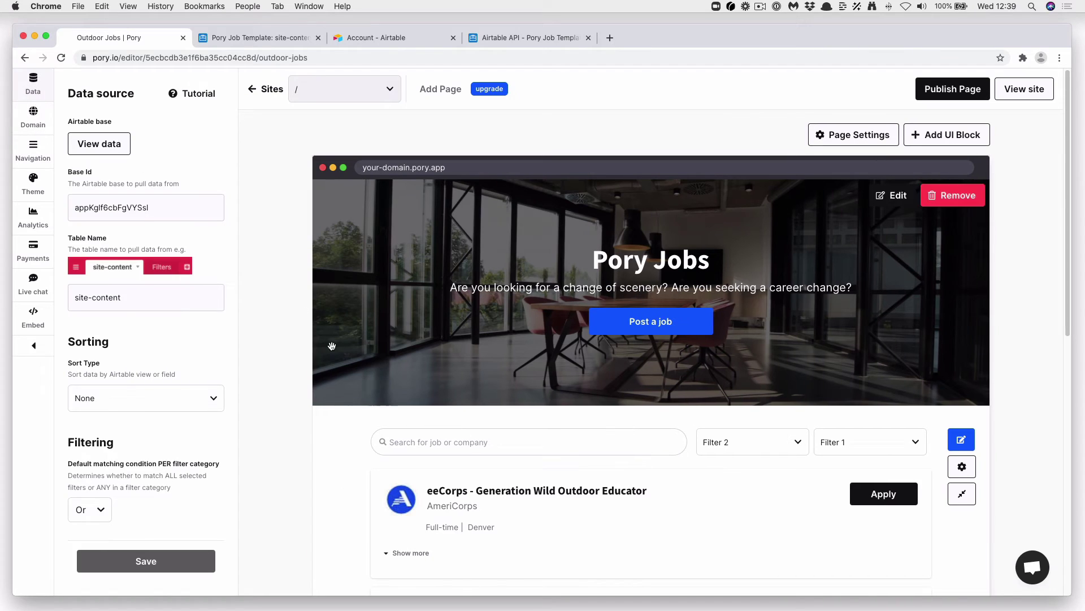
click(895, 197)
drag(933, 202, 871, 202)
text(Outdoo)
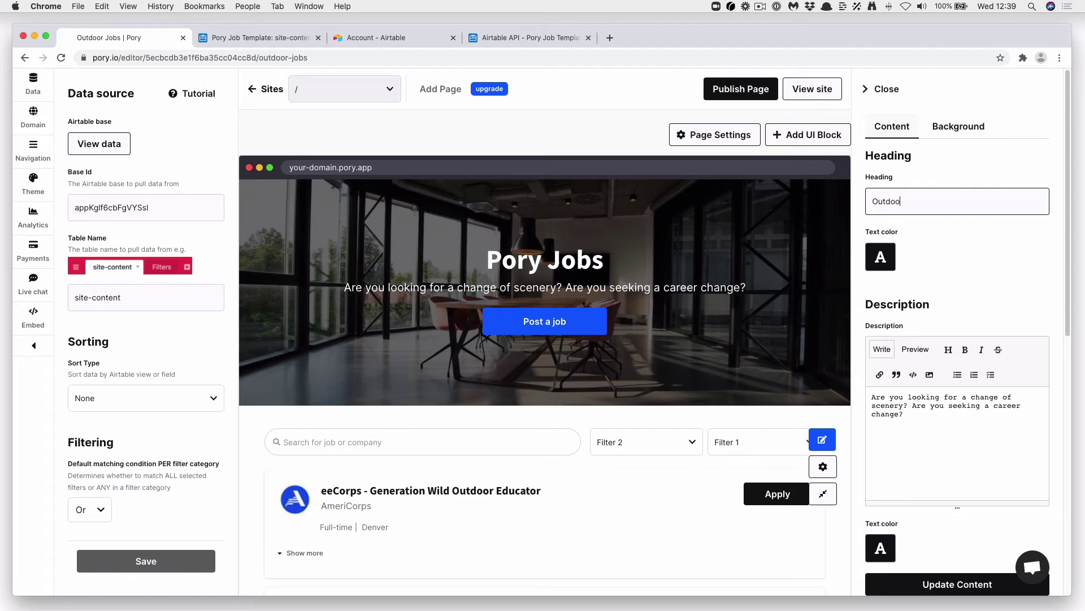
text(r Jobs)
- Make the hero description end with 'How about a job in the outdoors?', apply it, and show background settings
drag(917, 416, 913, 405)
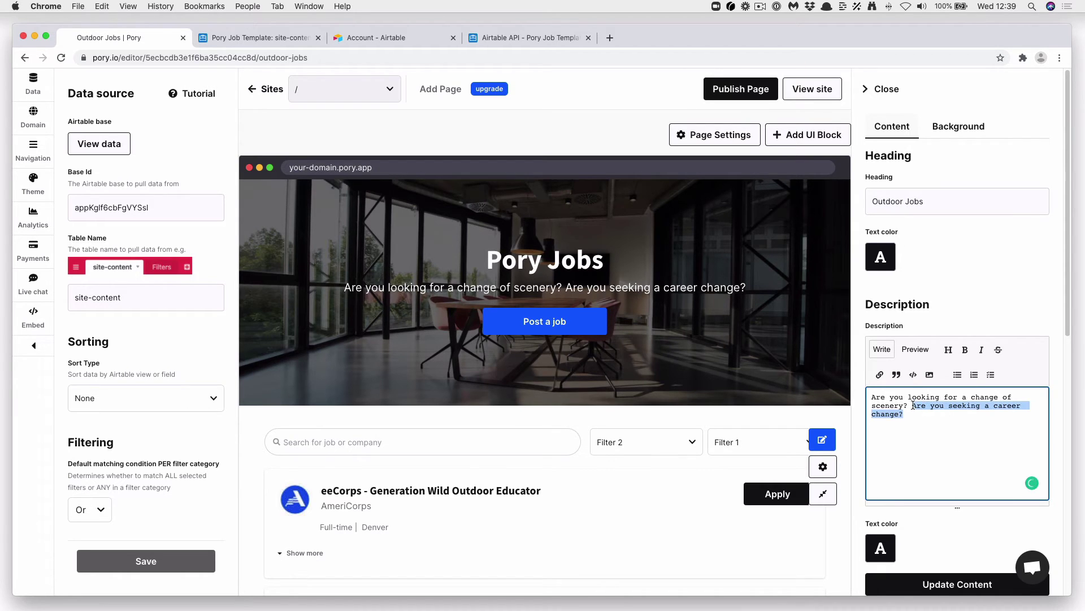
text(How )
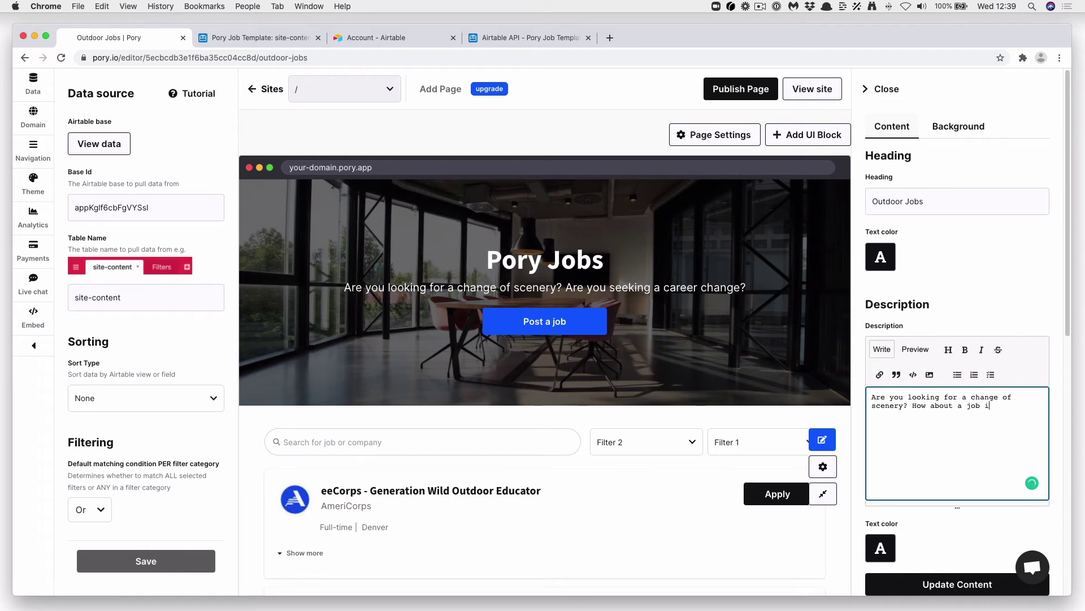
text(about a job in the outdoors?)
scroll(922, 495, down, 5)
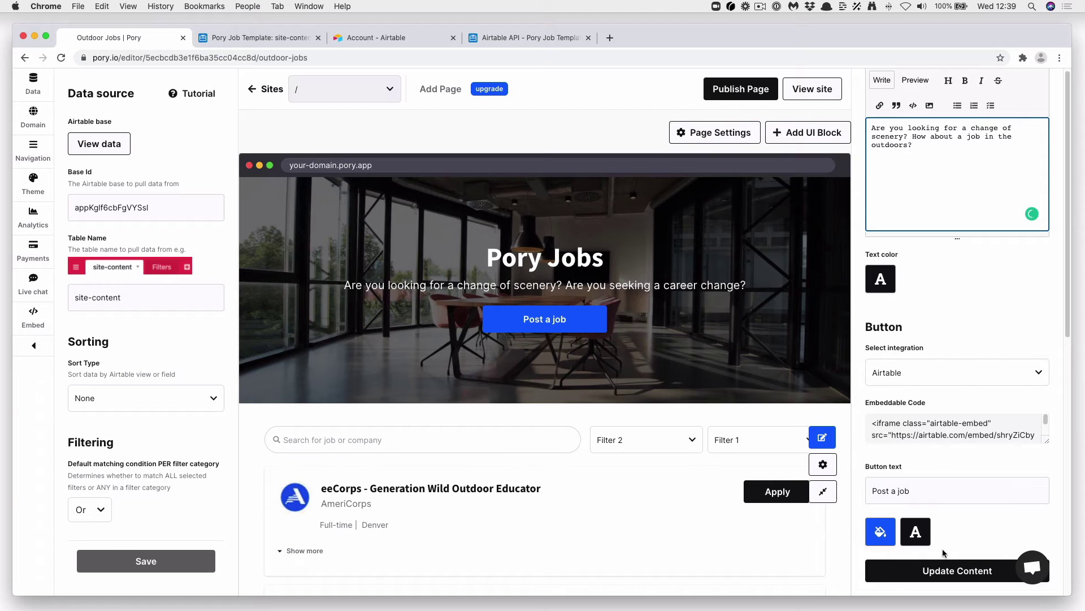
click(950, 571)
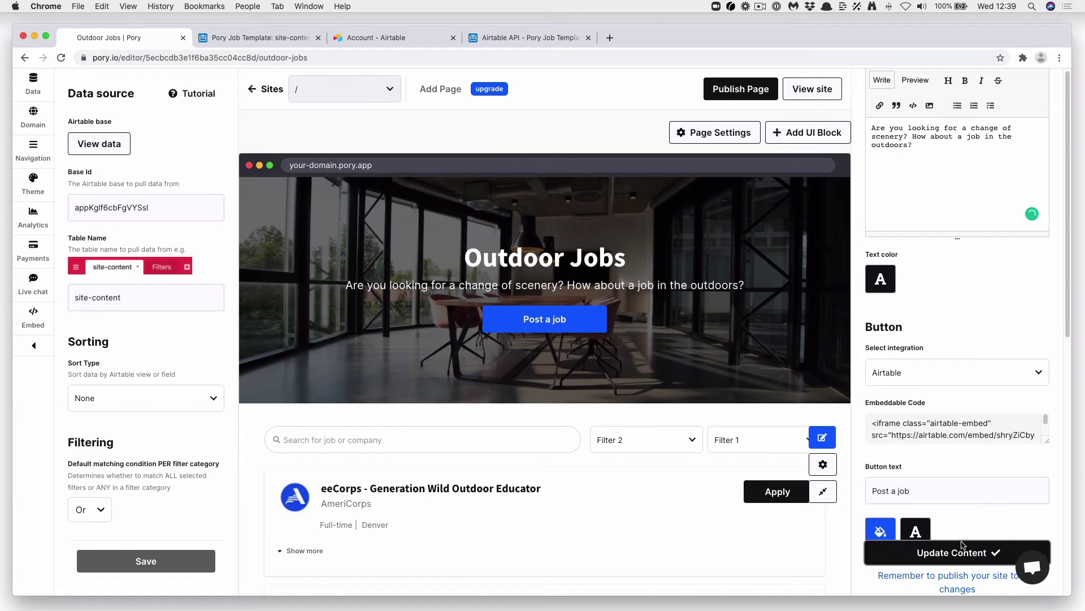
scroll(957, 532, up, 5)
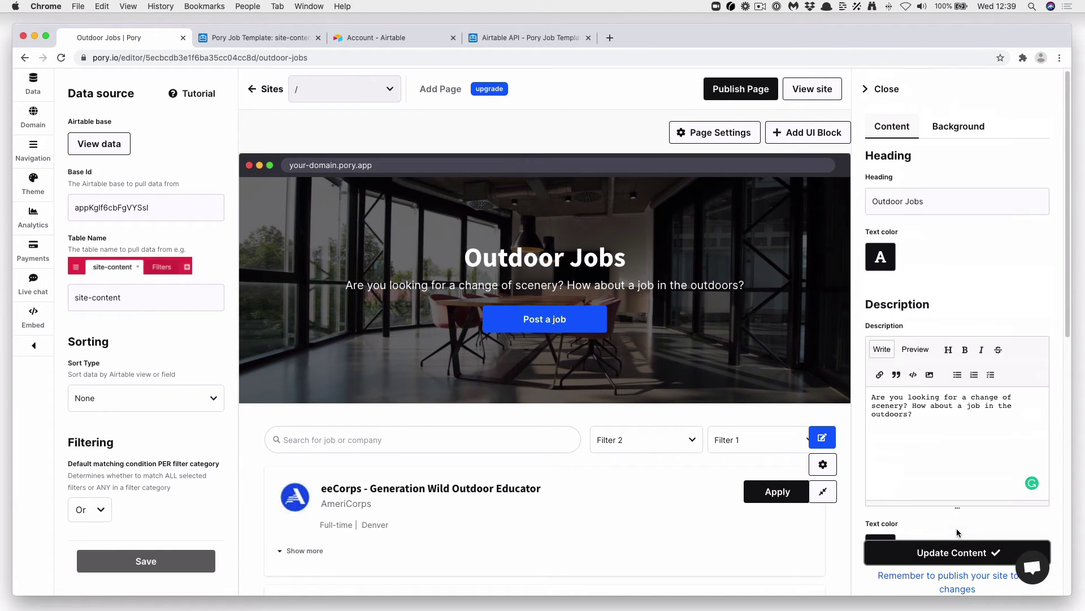
click(973, 126)
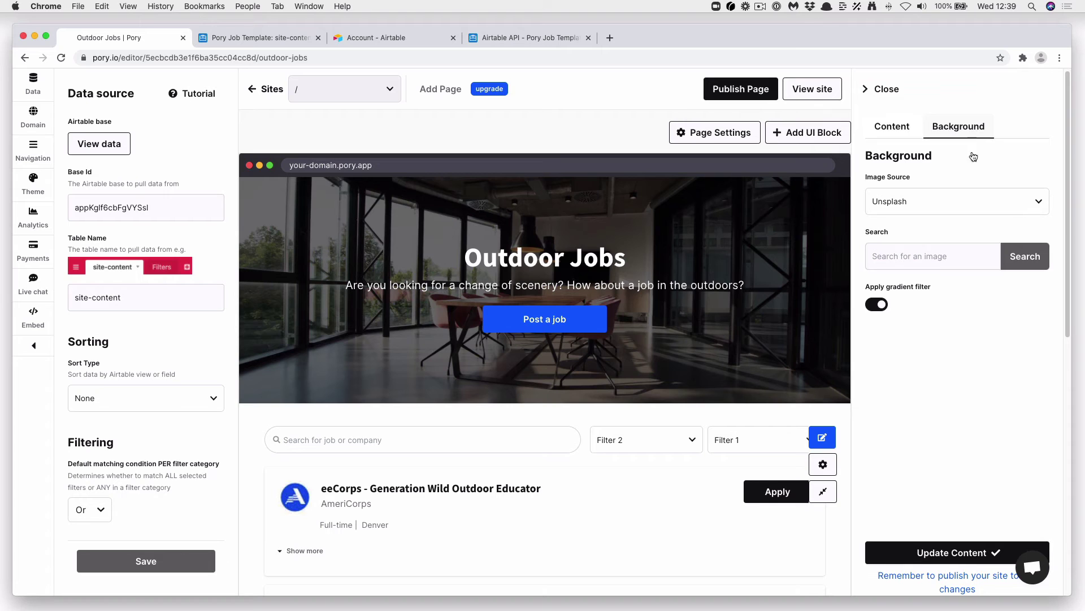
- Search Unsplash for 'trail running' and set the mountain backpacker photo as the hero background
click(934, 256)
text(trail running)
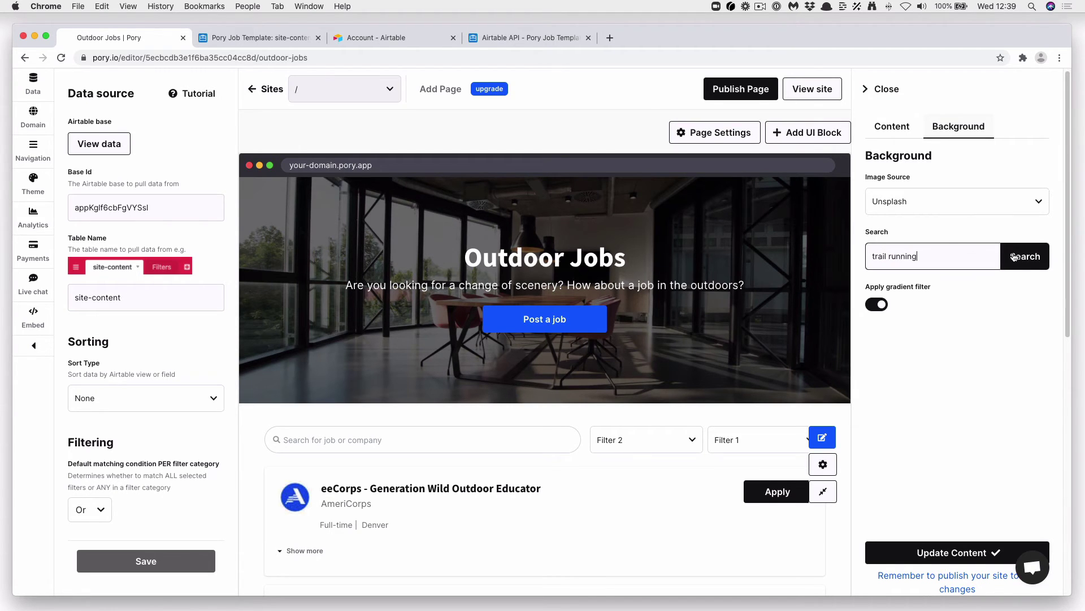
click(1015, 257)
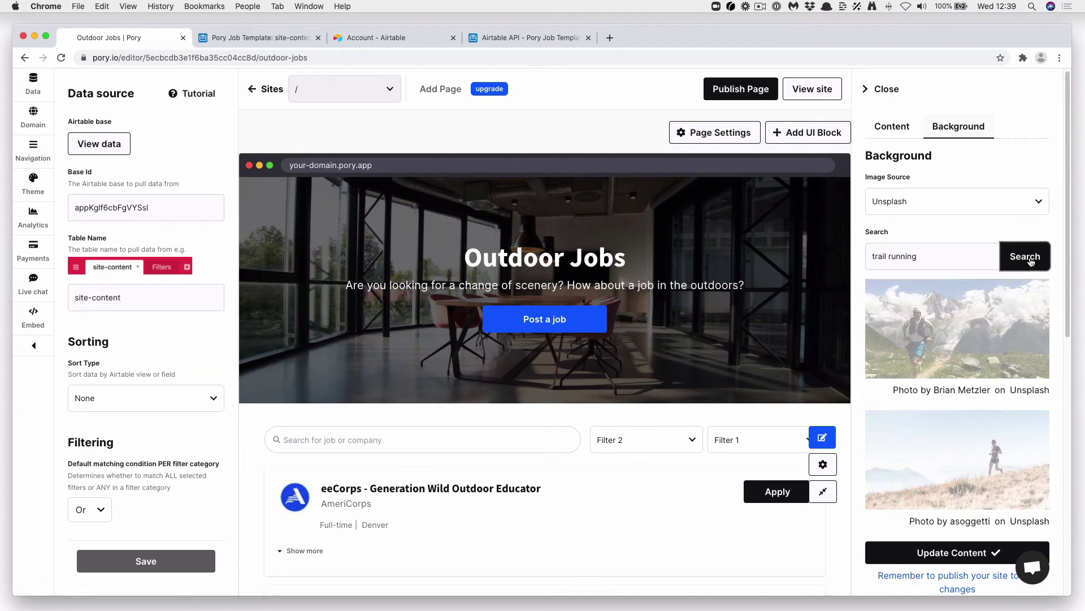
scroll(965, 416, down, 1)
scroll(964, 414, down, 3)
click(1032, 463)
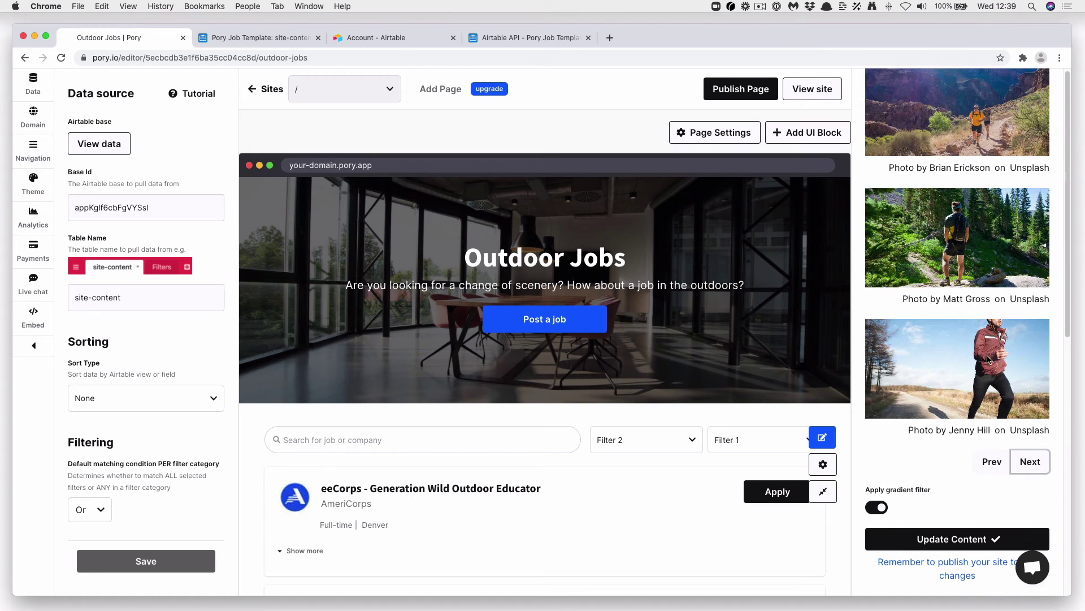
click(1030, 461)
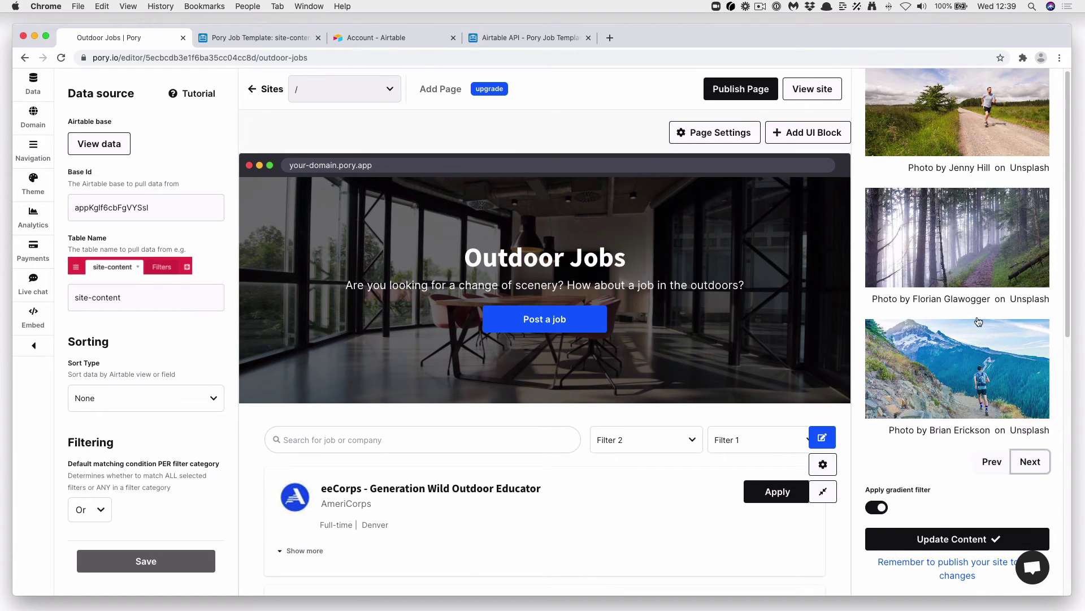
scroll(982, 226, up, 1)
click(1030, 494)
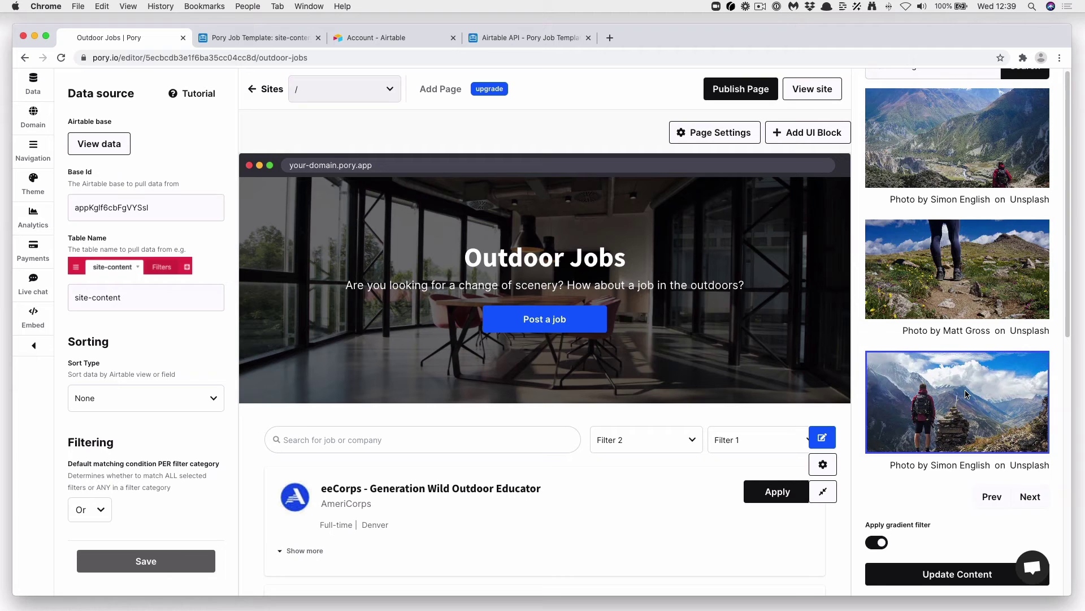
click(969, 575)
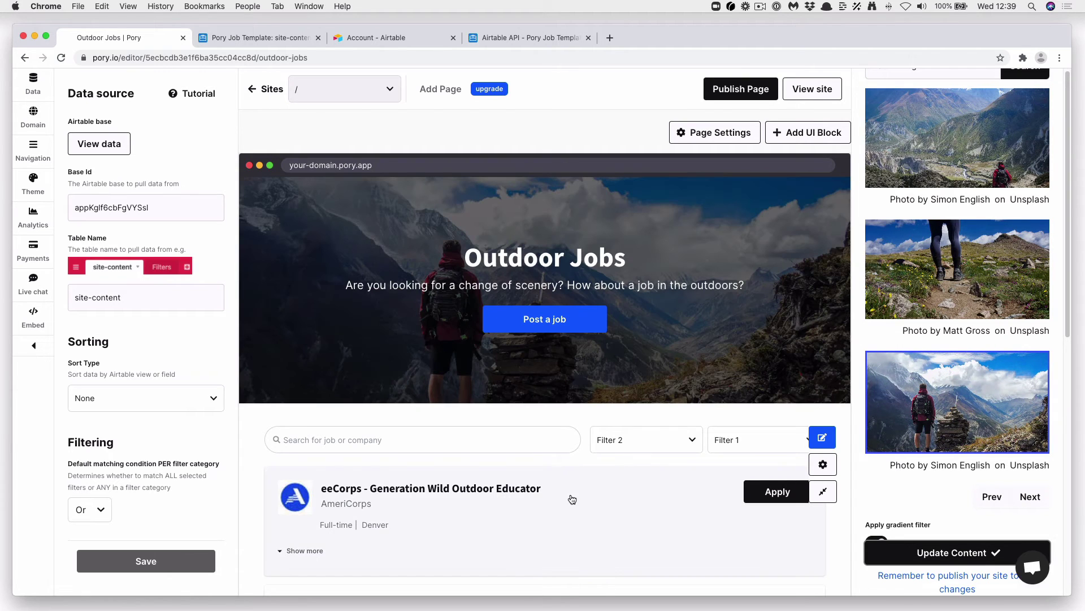
- Expand the first job's full description in the preview and review it
scroll(585, 434, down, 3)
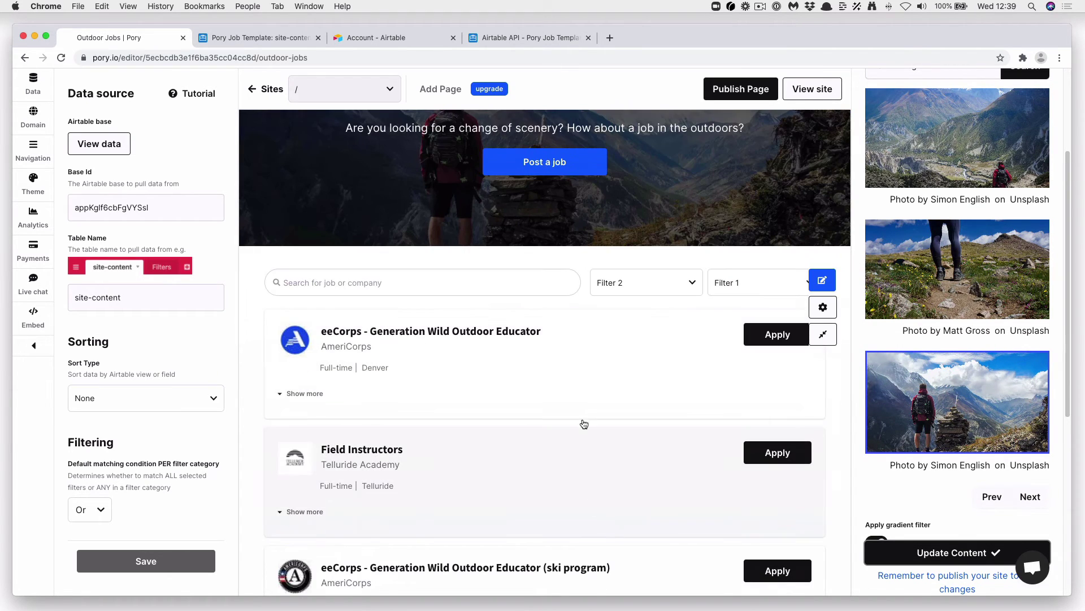
click(567, 375)
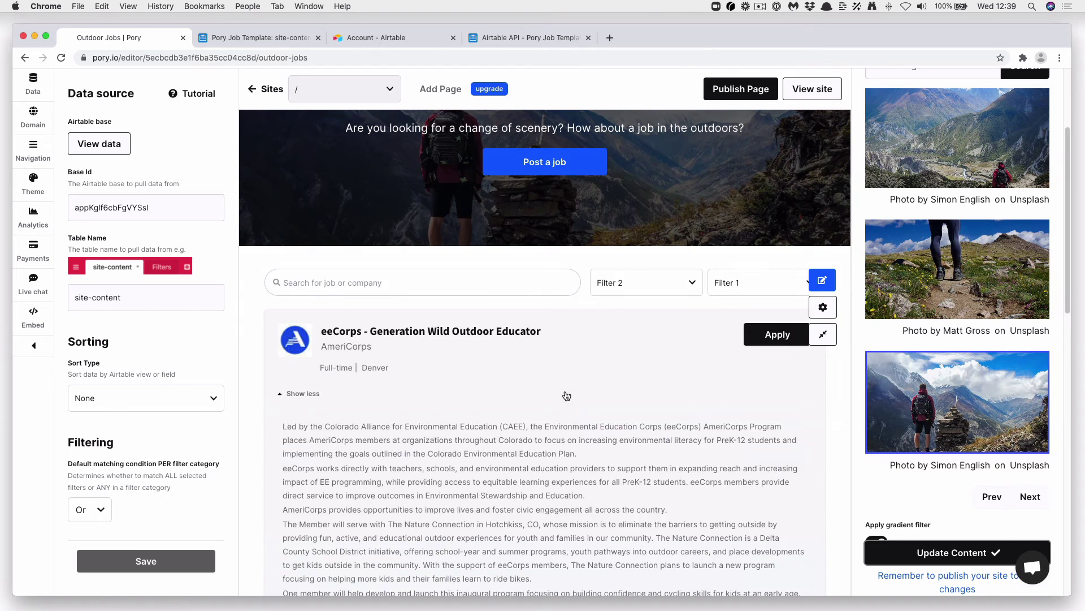
scroll(567, 396, down, 4)
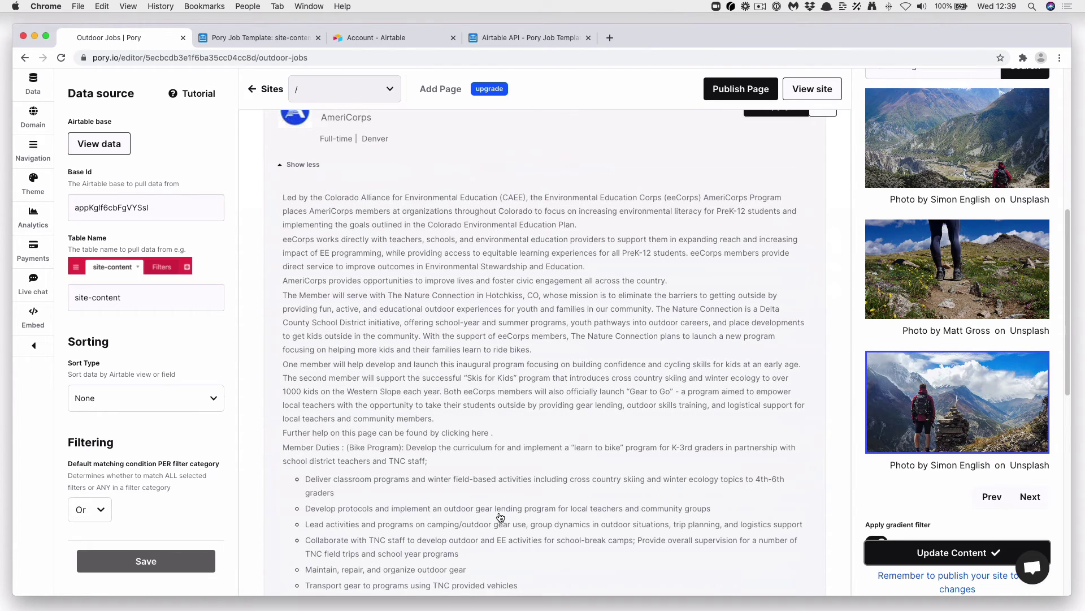
scroll(497, 516, up, 1)
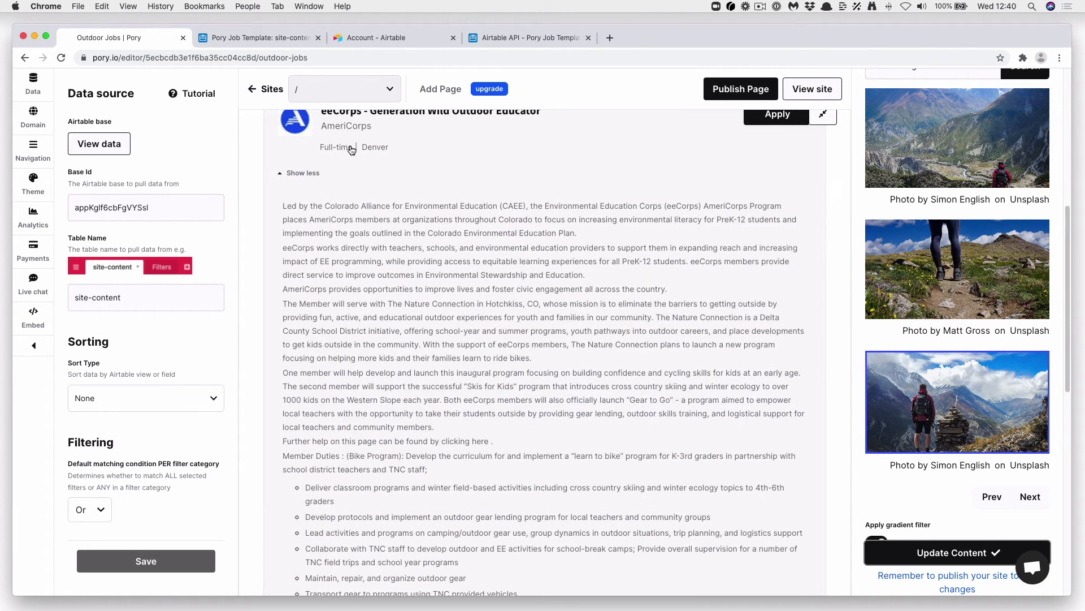
scroll(571, 298, up, 3)
scroll(571, 298, up, 1)
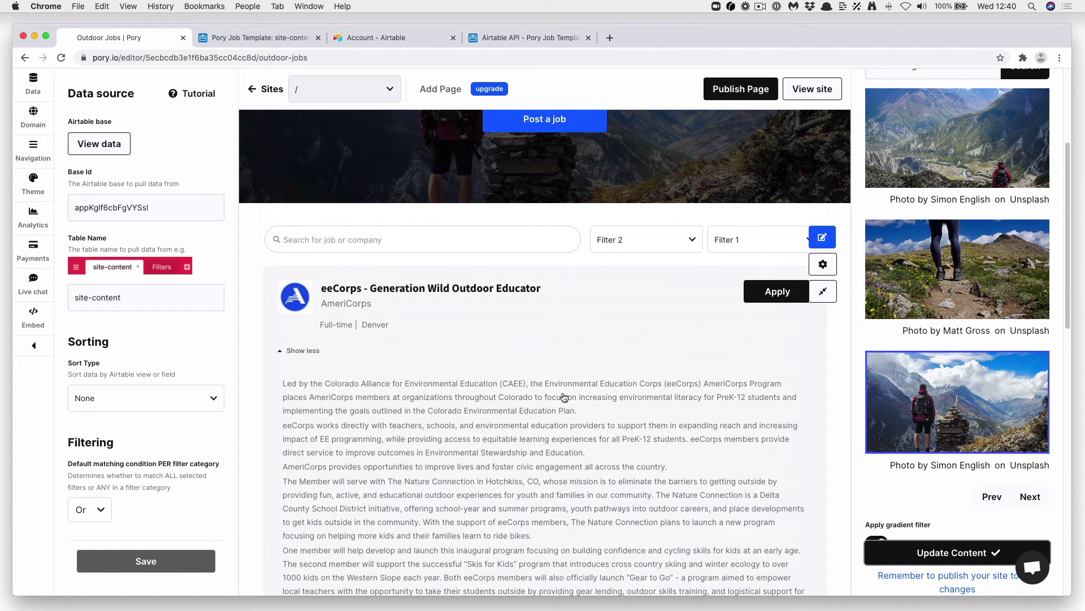
scroll(563, 415, up, 3)
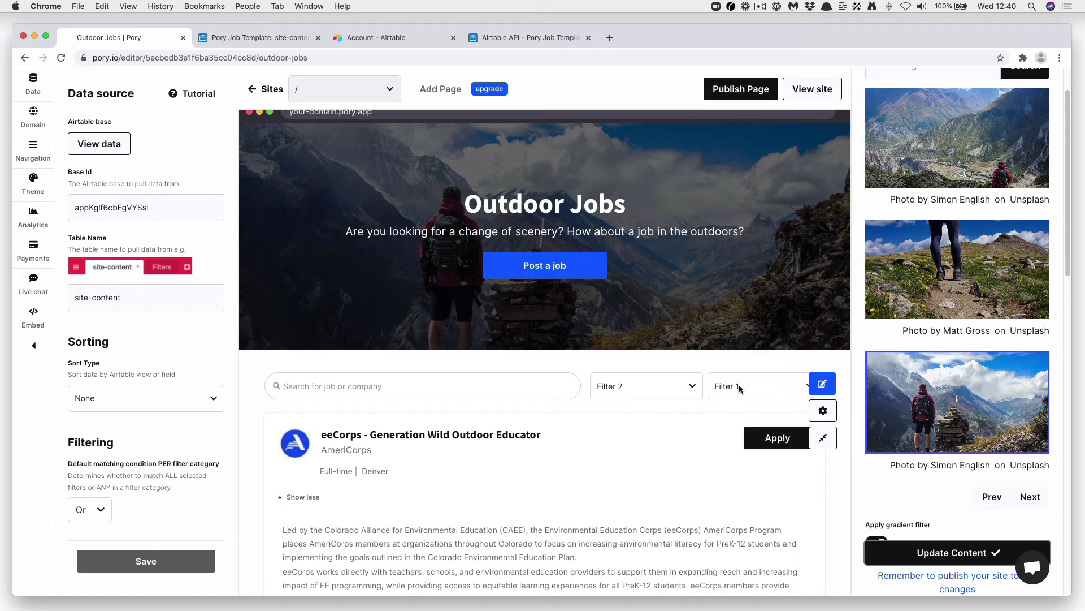
- Search the job board for 'Educator' and check the matching Outdoor Educator results
click(446, 398)
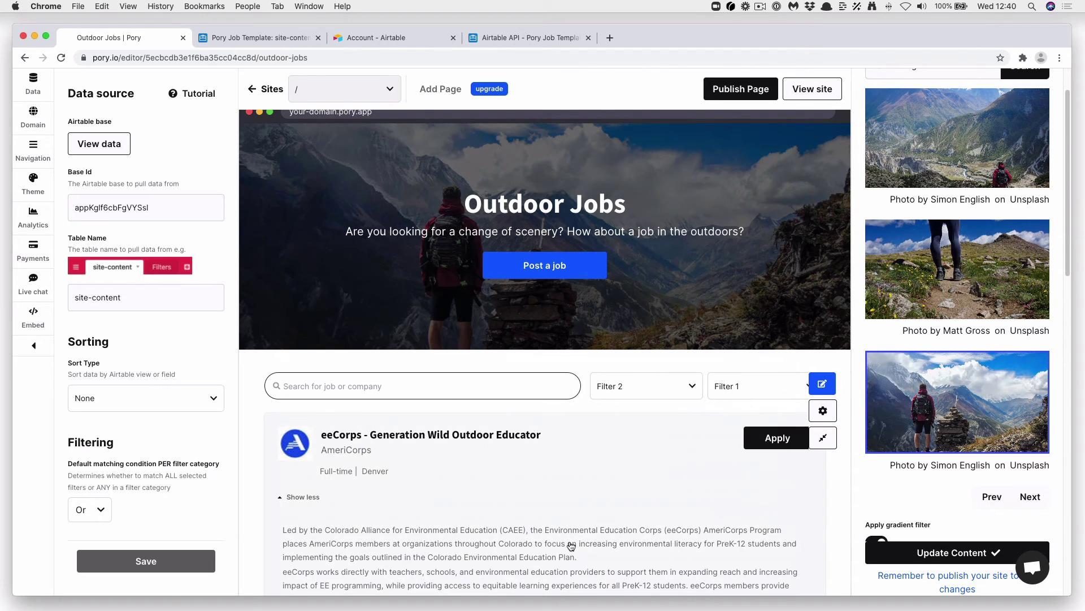
text(Educator)
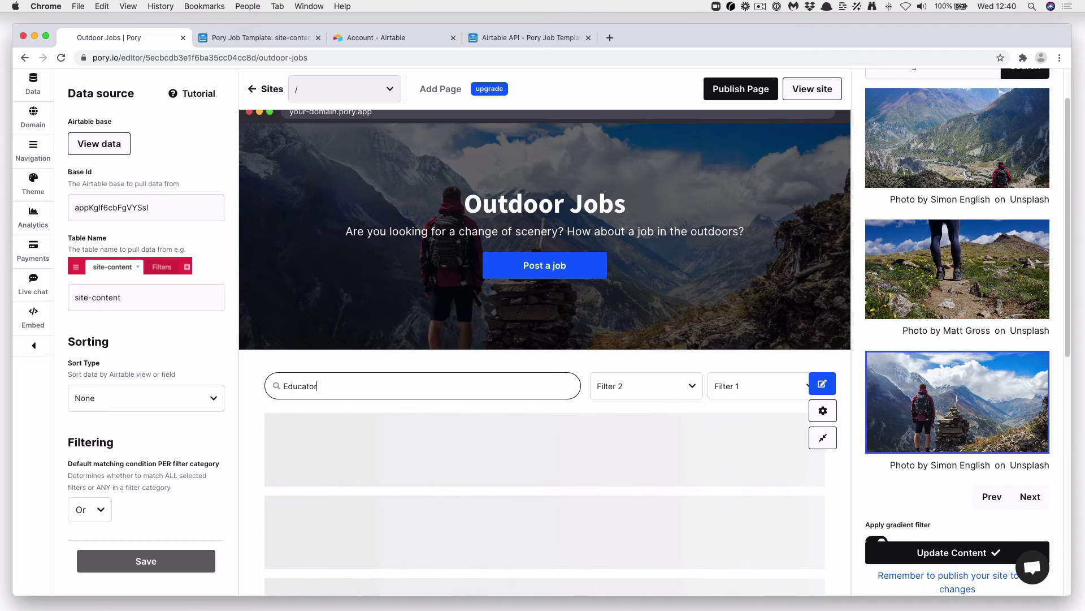
scroll(400, 299, down, 3)
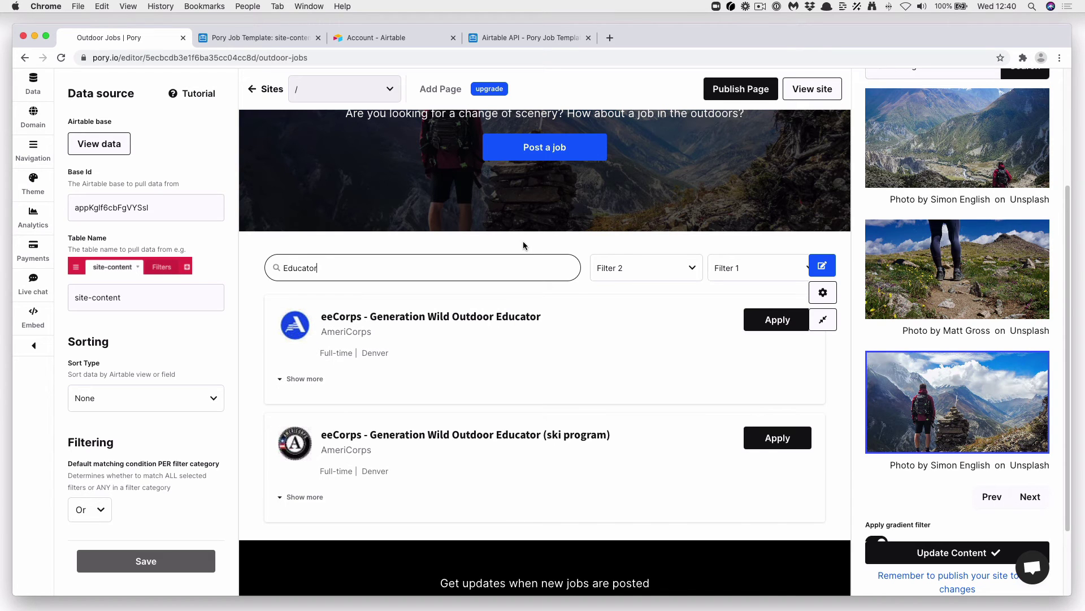
scroll(613, 310, up, 4)
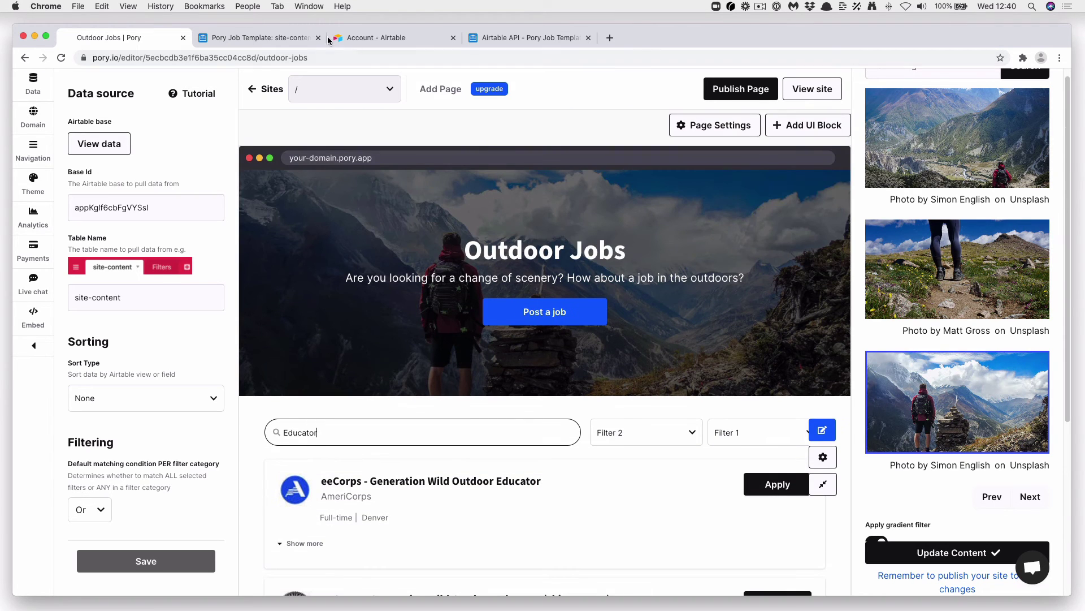
- In the Airtable base, open the Filters table's Field Name field customization
click(280, 37)
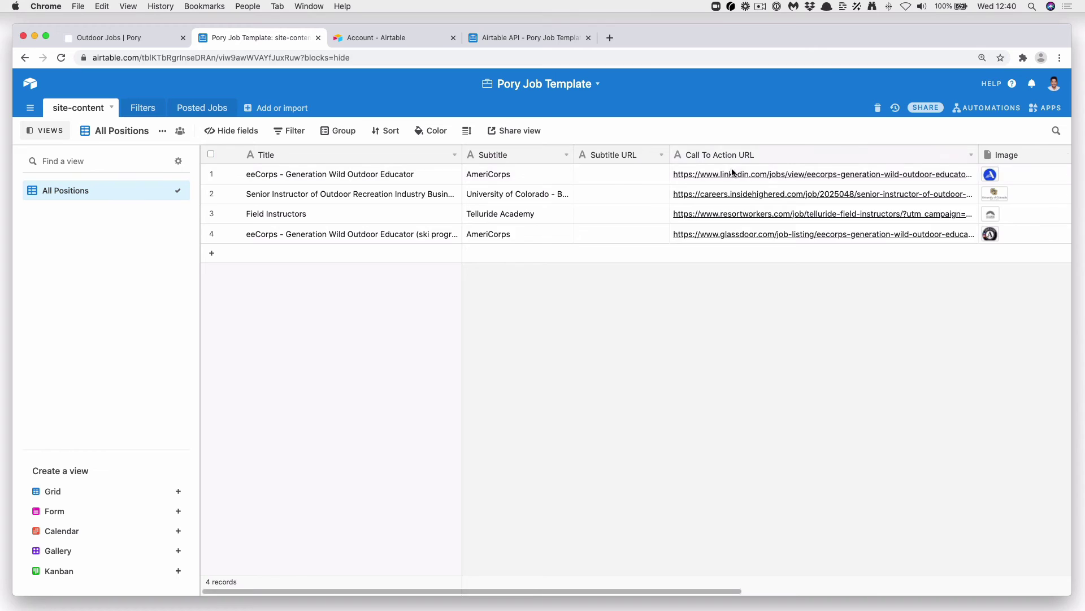
scroll(732, 172, right, 10)
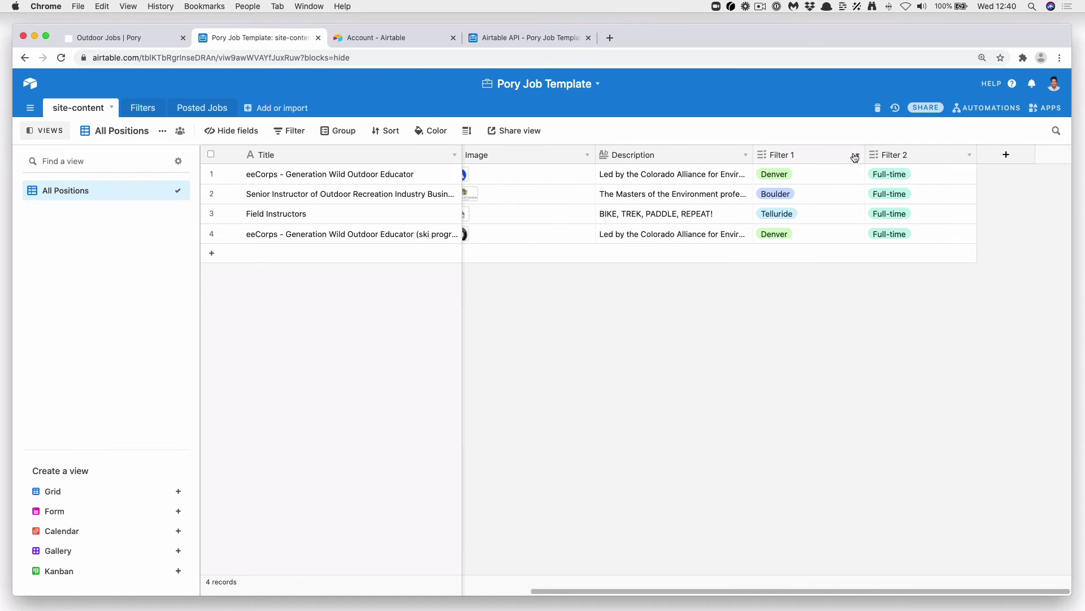
click(141, 108)
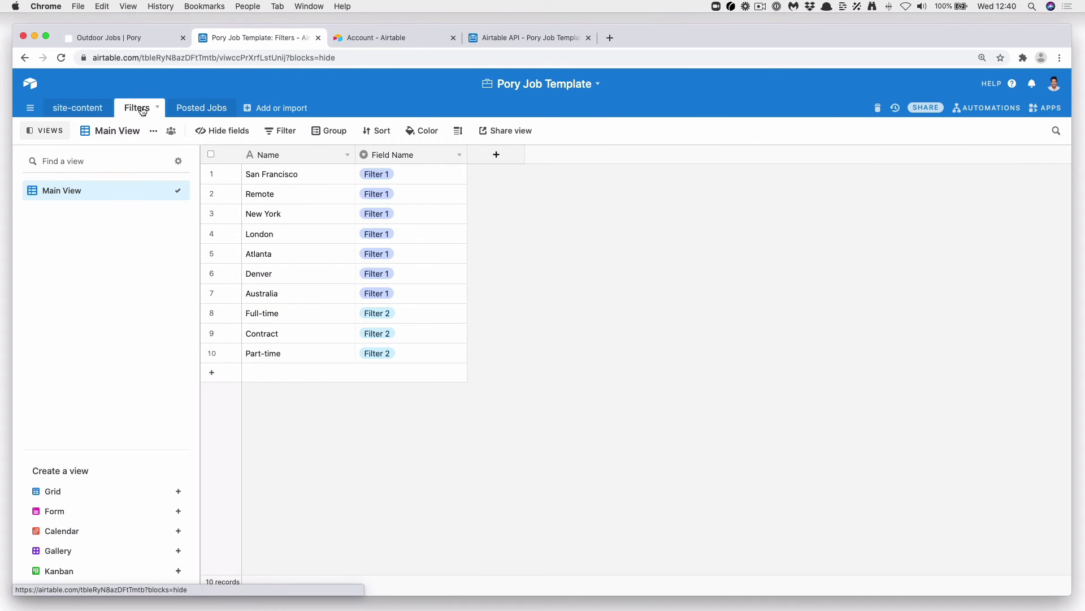
click(459, 154)
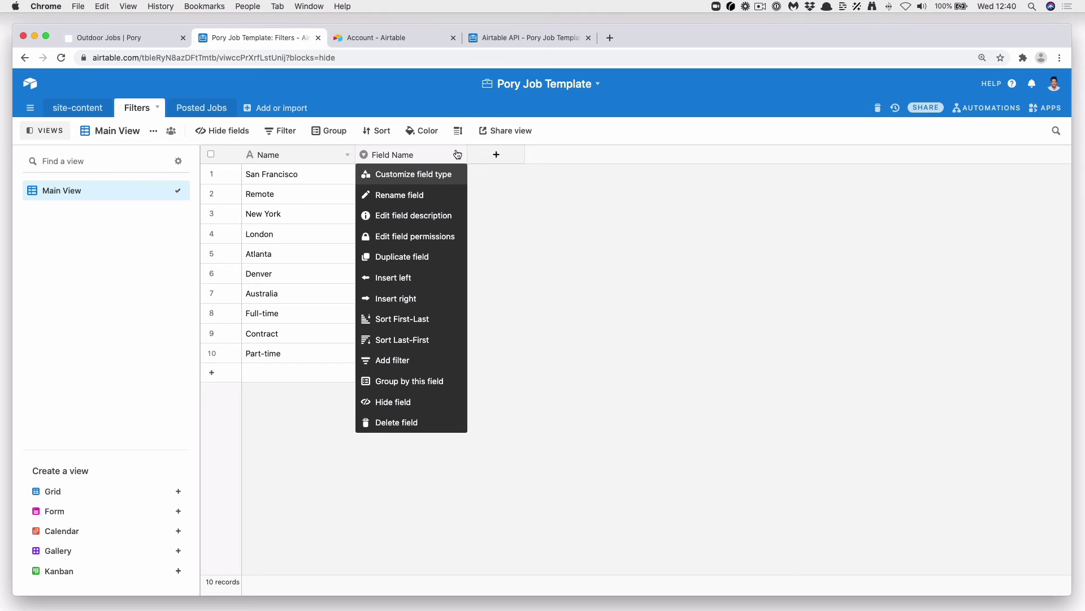
click(402, 175)
- Rename the Filter 1 and Filter 2 options to Location and Job Type, save, and return to Pory
double_click(519, 296)
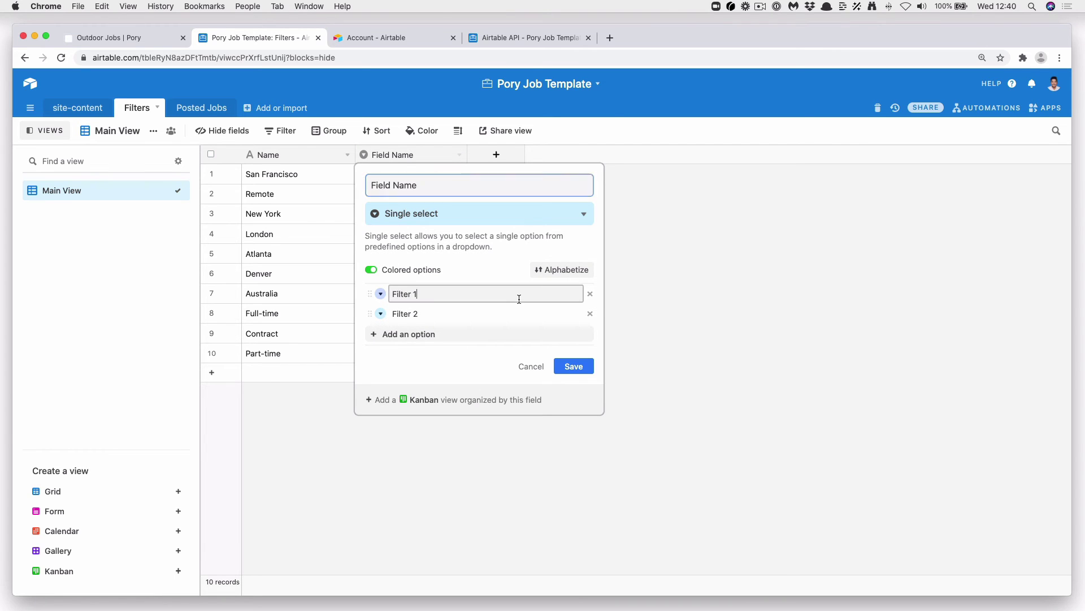
key(super+a)
text(L:oca)
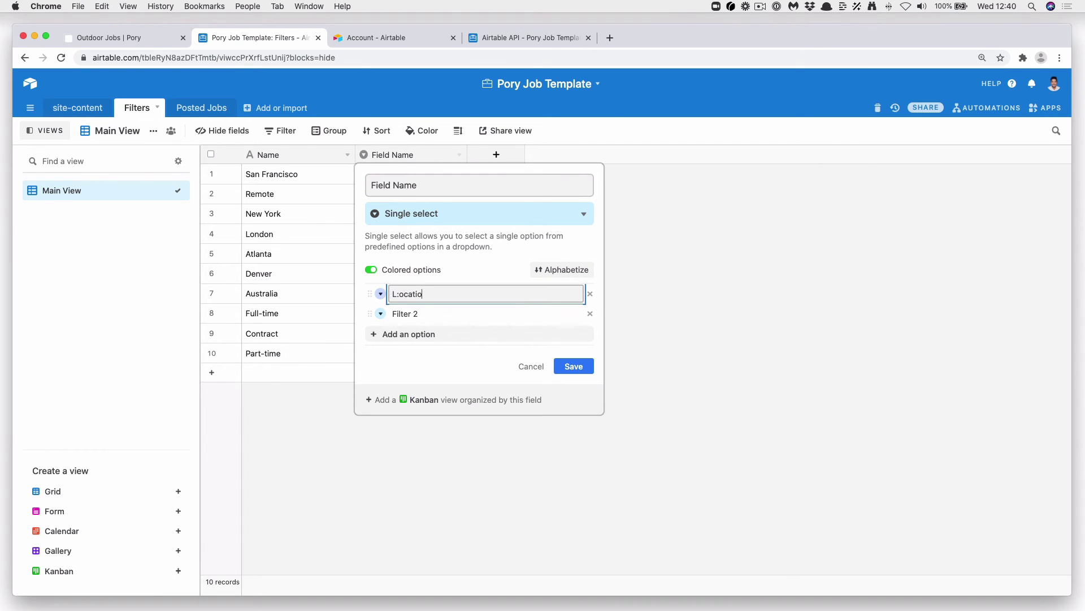
key(BackSpace)
key(BackSpace)
key(BackSpace)
key(BackSpace)
key(BackSpace)
key(BackSpace)
key(BackSpace)
key(Tab)
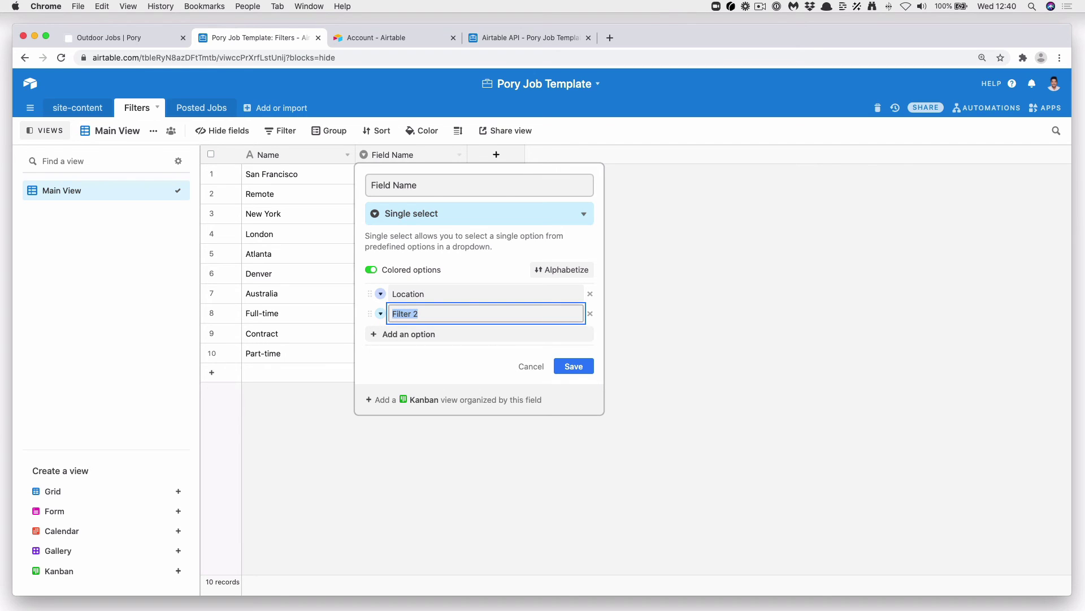
text(JO)
click(588, 367)
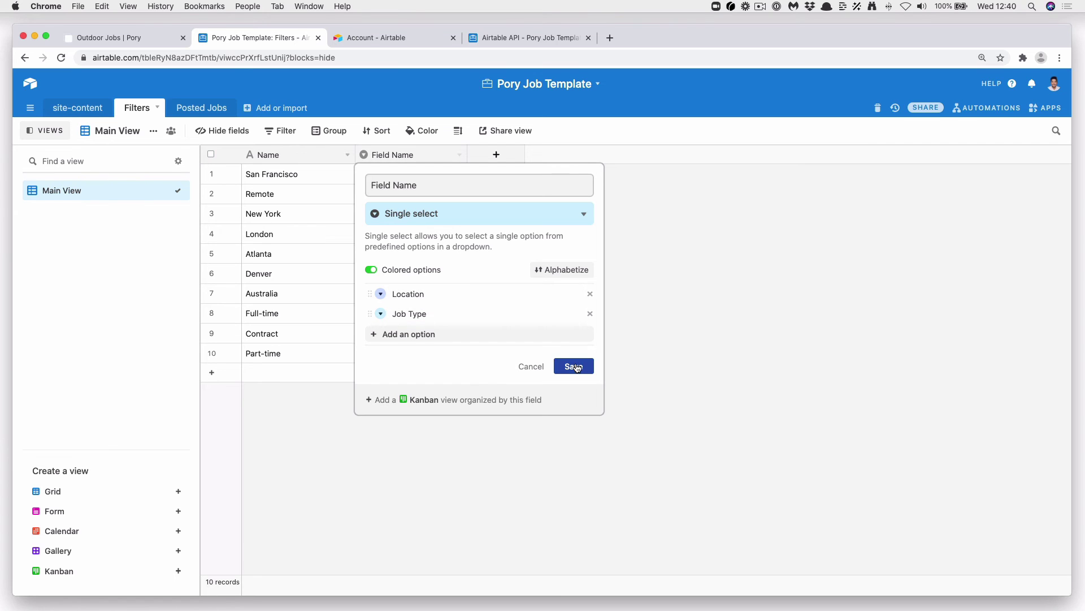
click(154, 39)
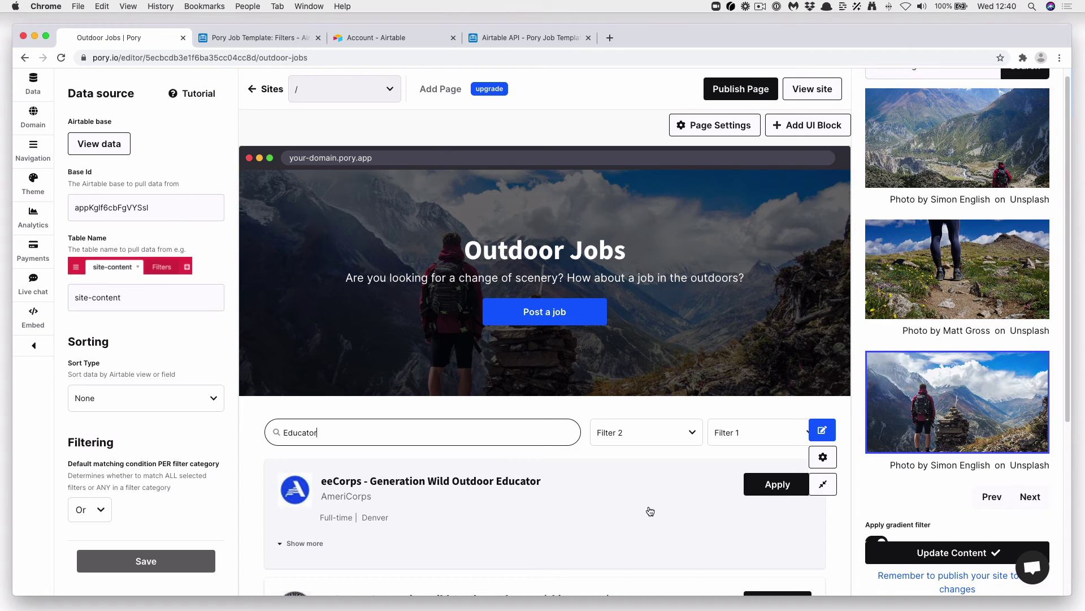
- Set the job board page's SEO meta title to 'Outdoor Jobs' and save the page settings
click(733, 128)
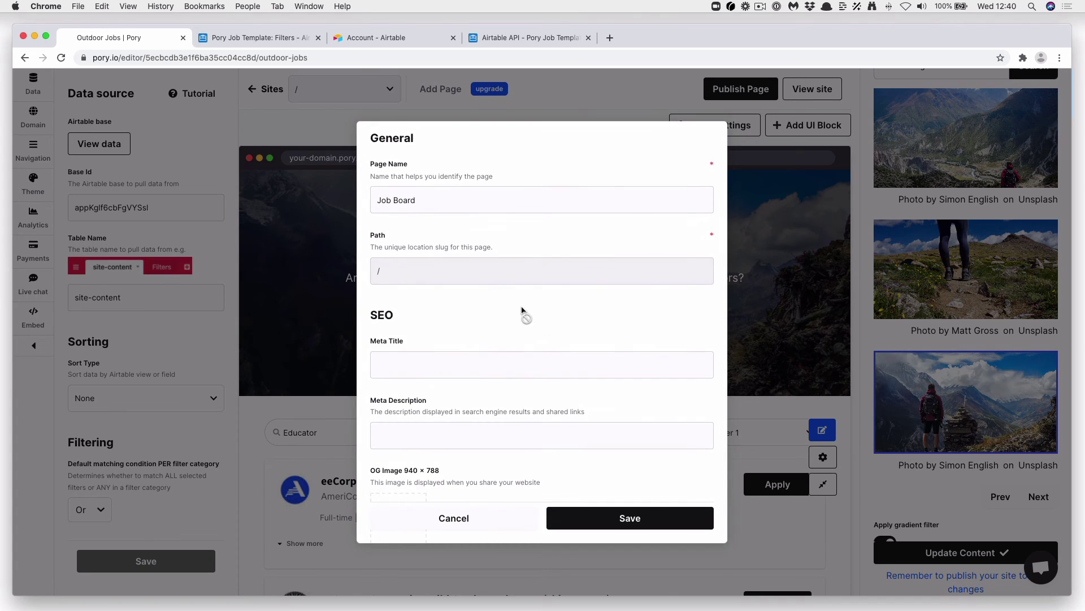
click(509, 364)
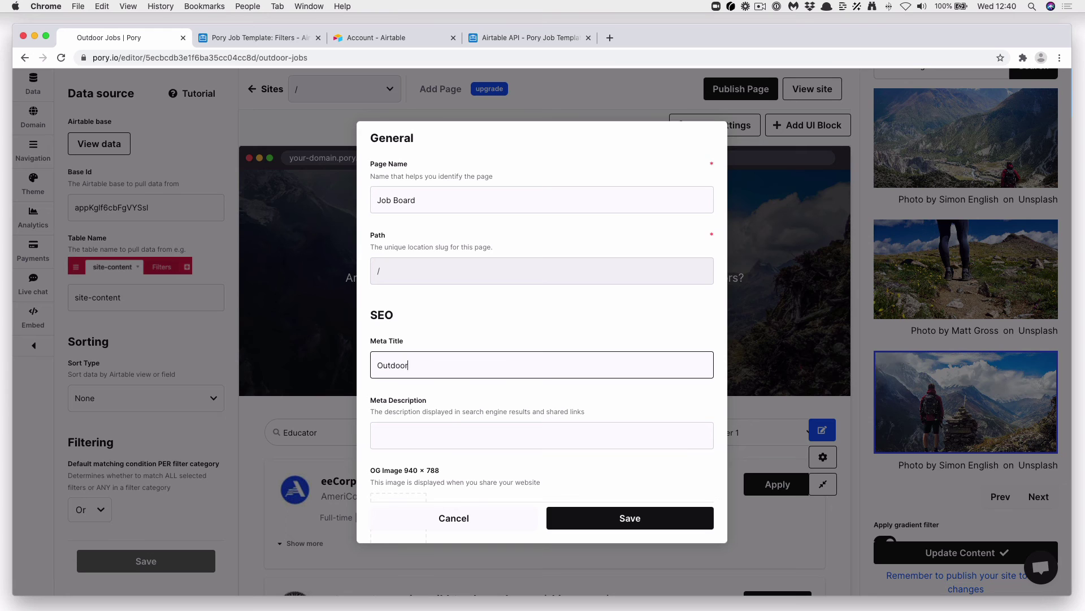
scroll(514, 407, down, 2)
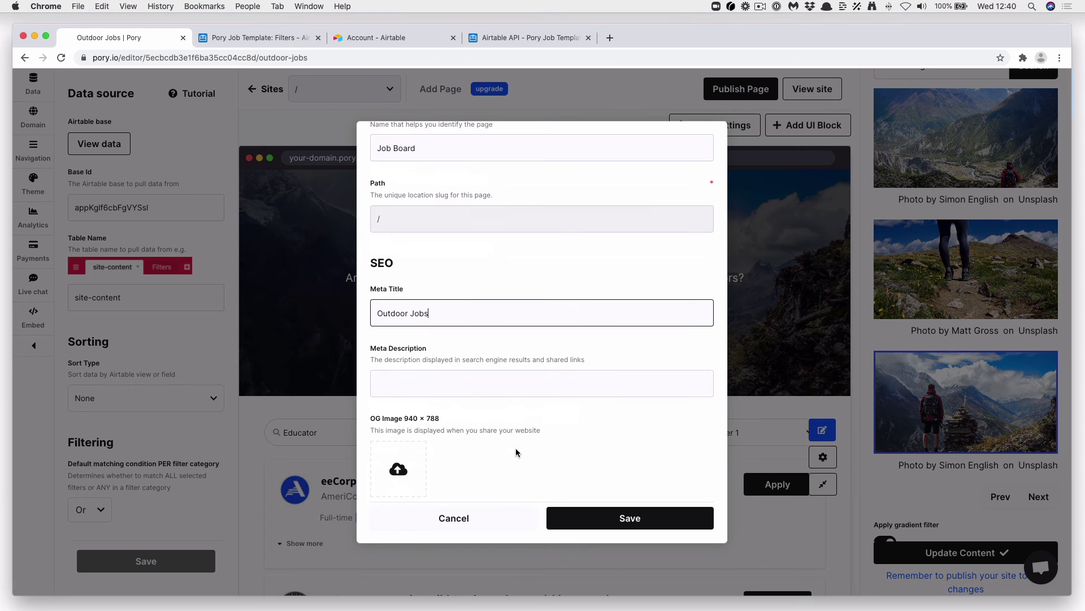
click(585, 513)
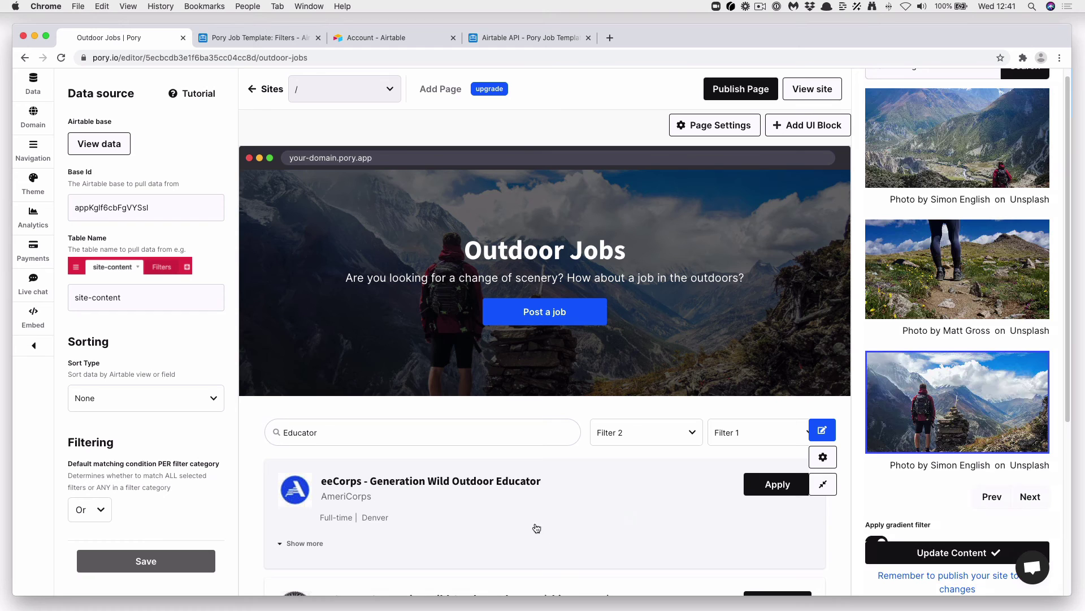
mouse_move(542, 316)
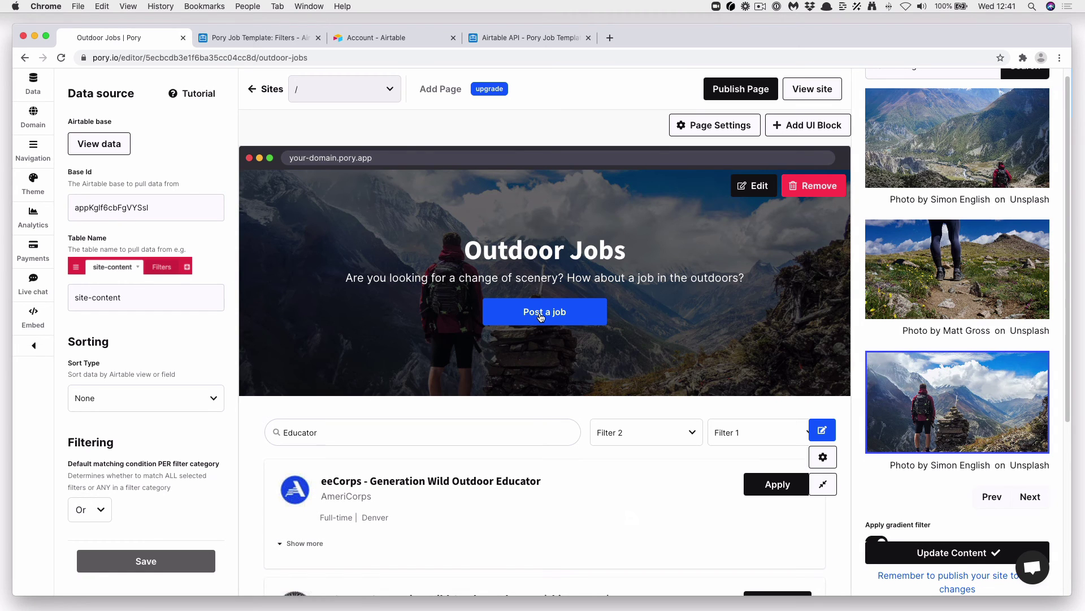
click(541, 315)
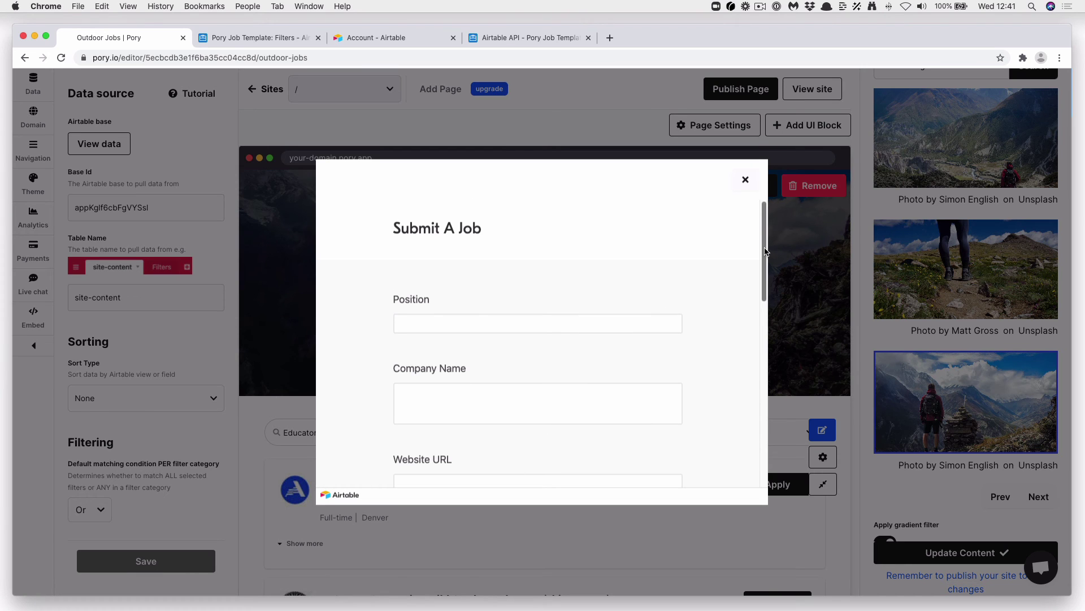
drag(764, 260, 754, 182)
click(744, 180)
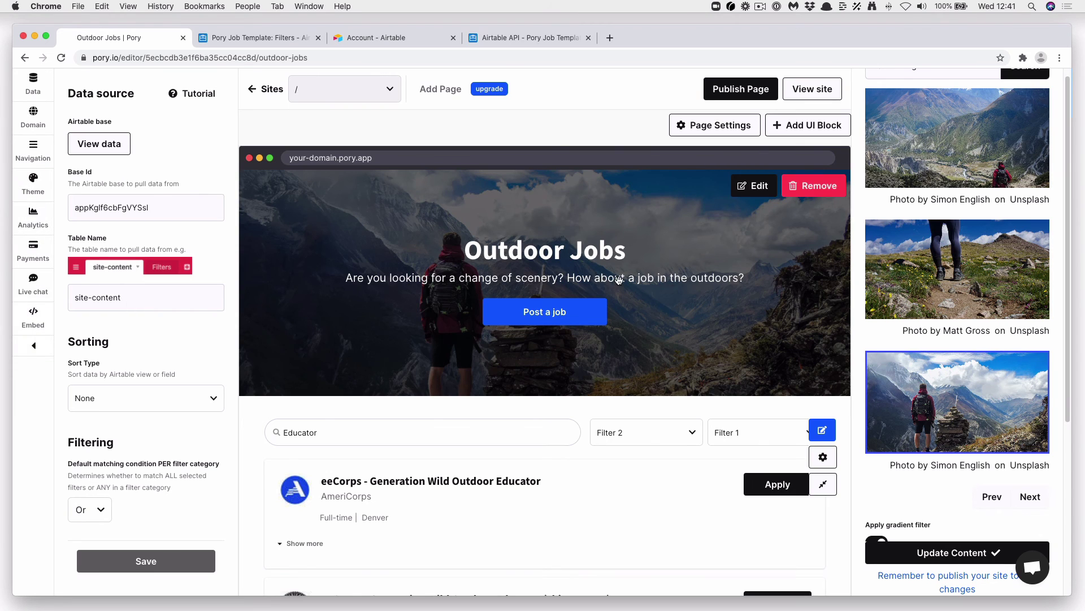
- Create the free domain outdoorjobsinamerica.pory.app for the live site
click(806, 91)
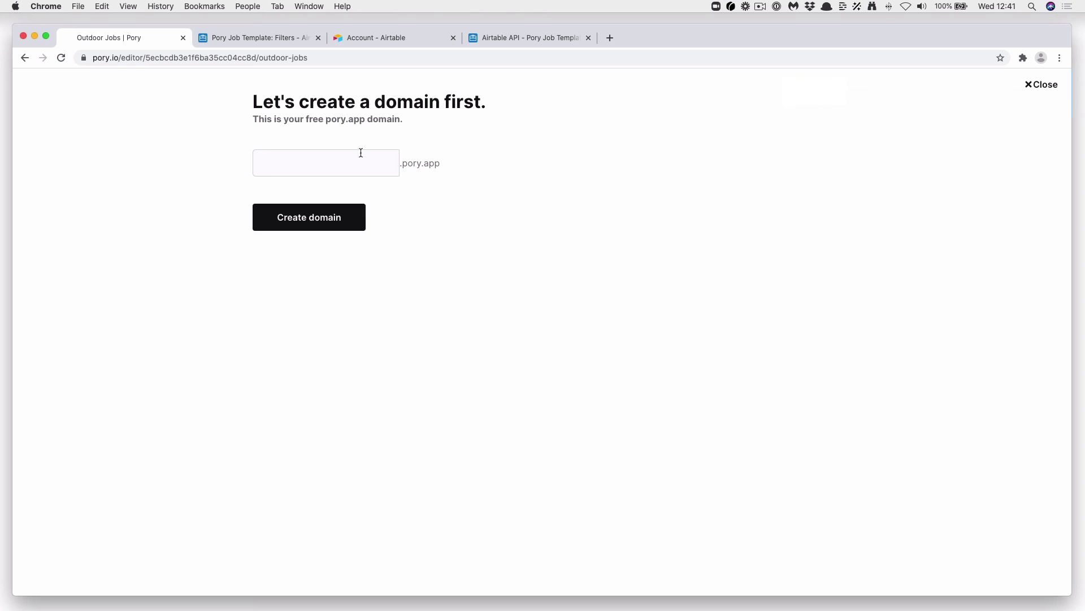
click(335, 162)
text(outdoorjobs)
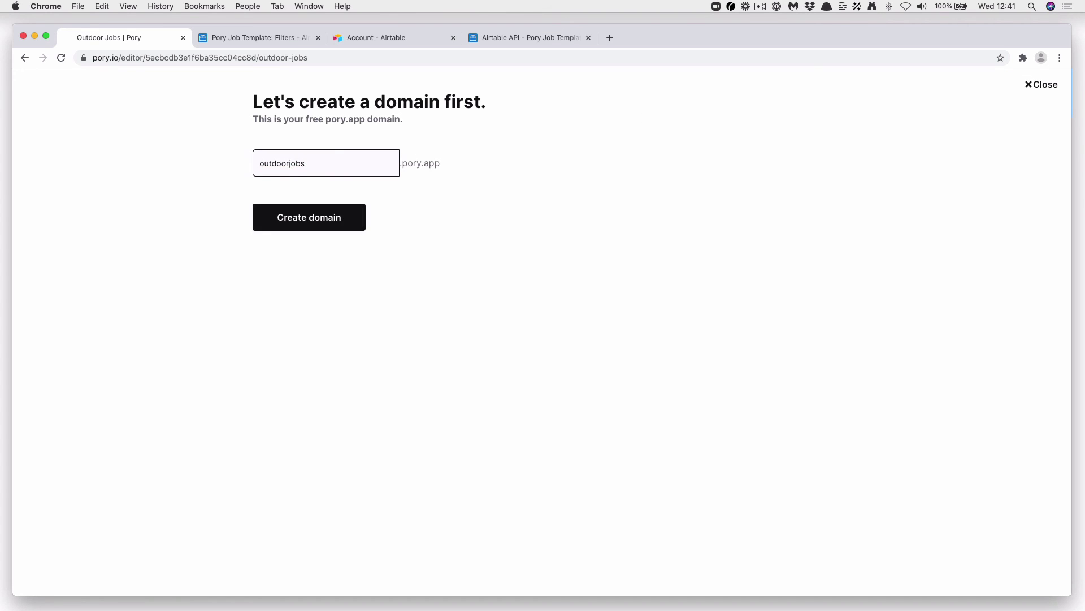
text(inam)
click(318, 214)
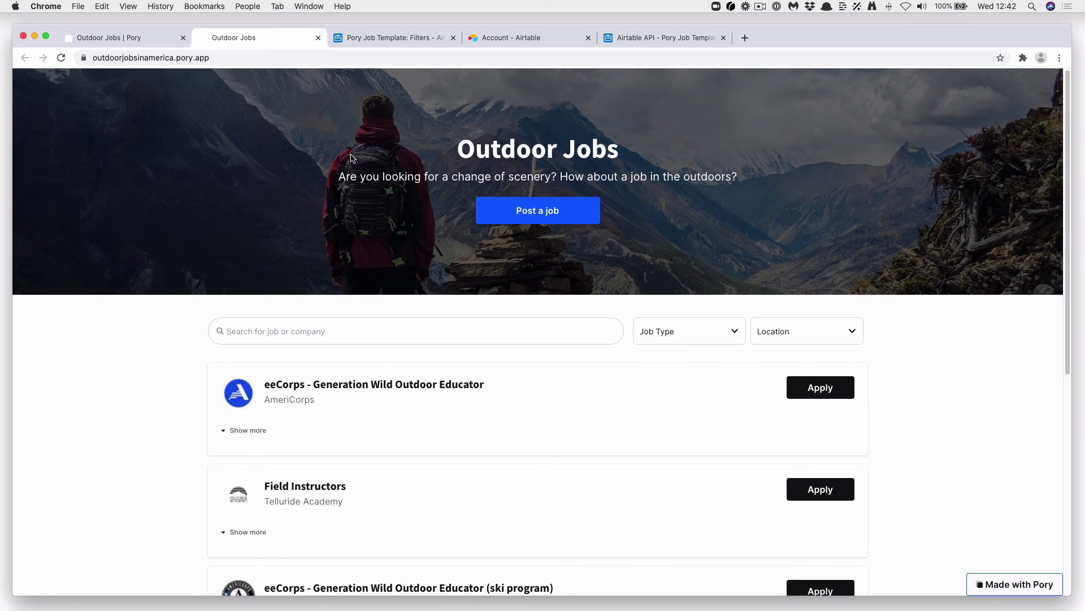
- Preview the 'Post a job' form, then expand the first eeCorps Outdoor Educator job's description
click(525, 212)
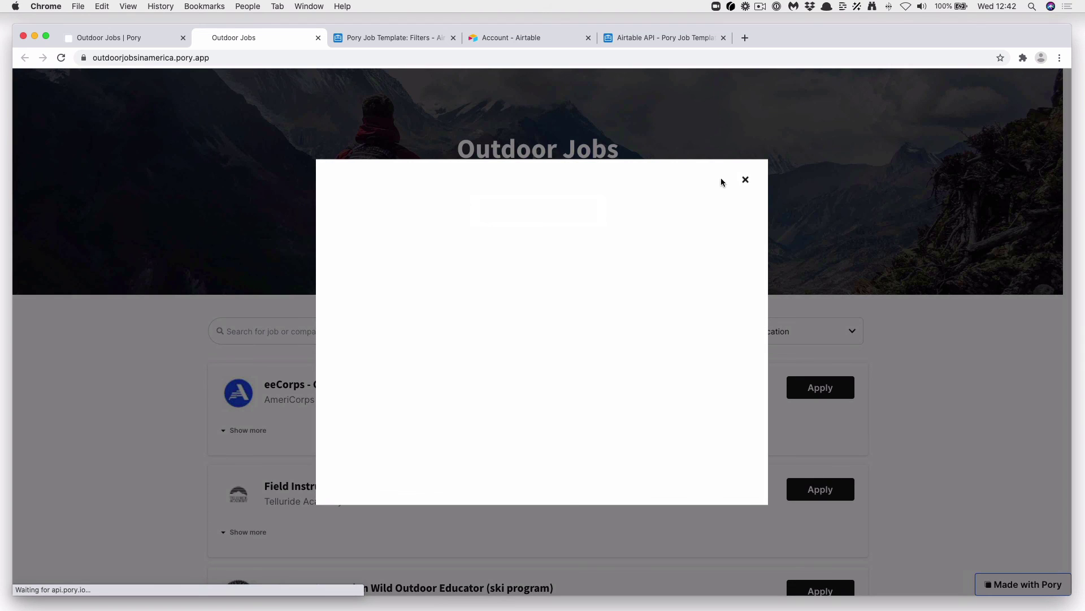
click(743, 181)
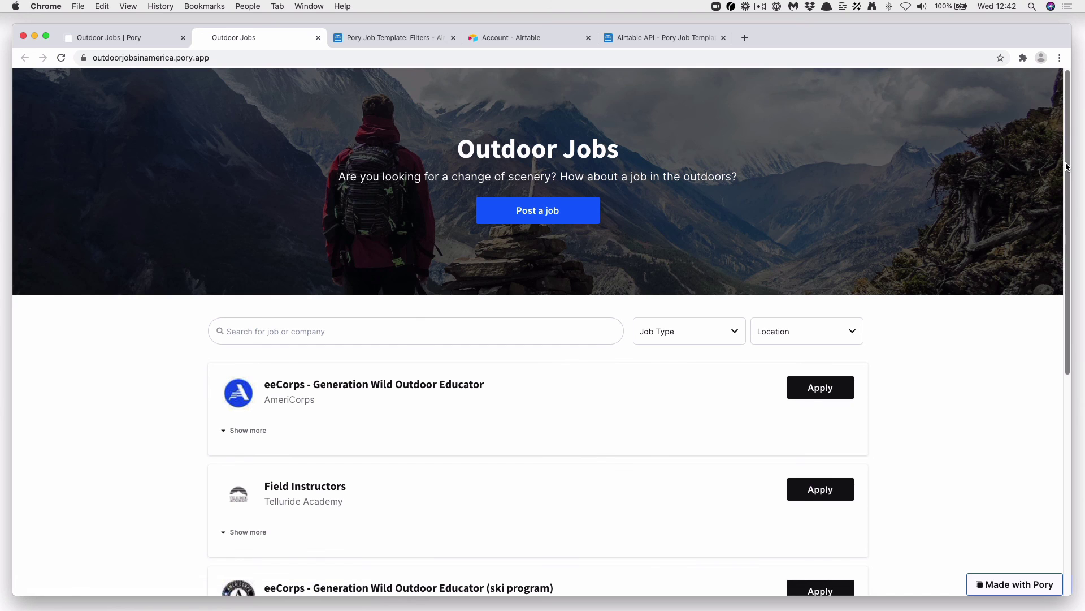
scroll(790, 234, down, 4)
click(510, 201)
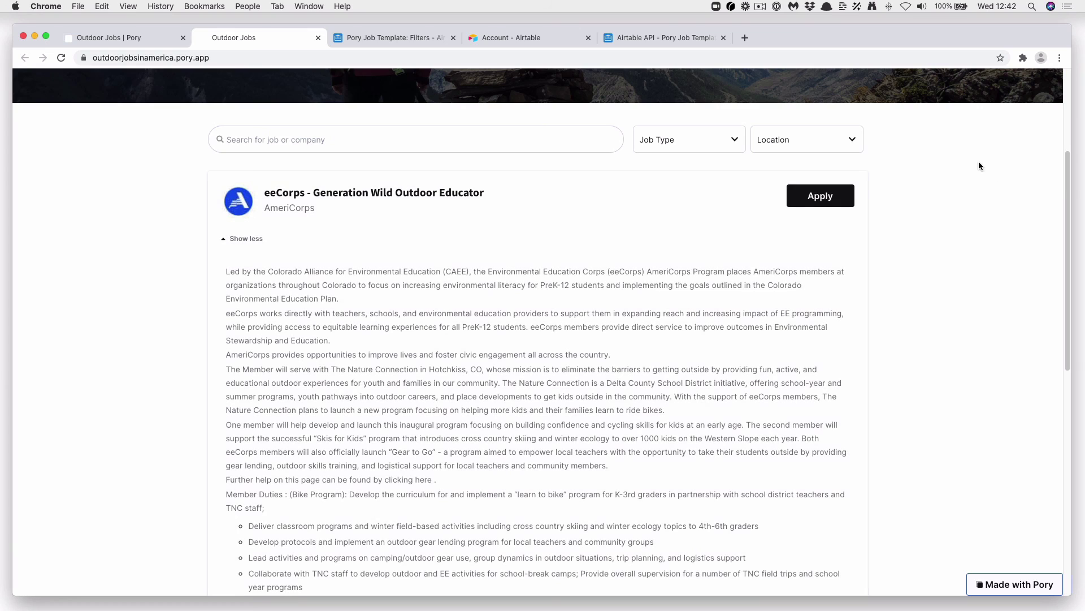
scroll(1072, 187, down, 5)
scroll(728, 222, up, 7)
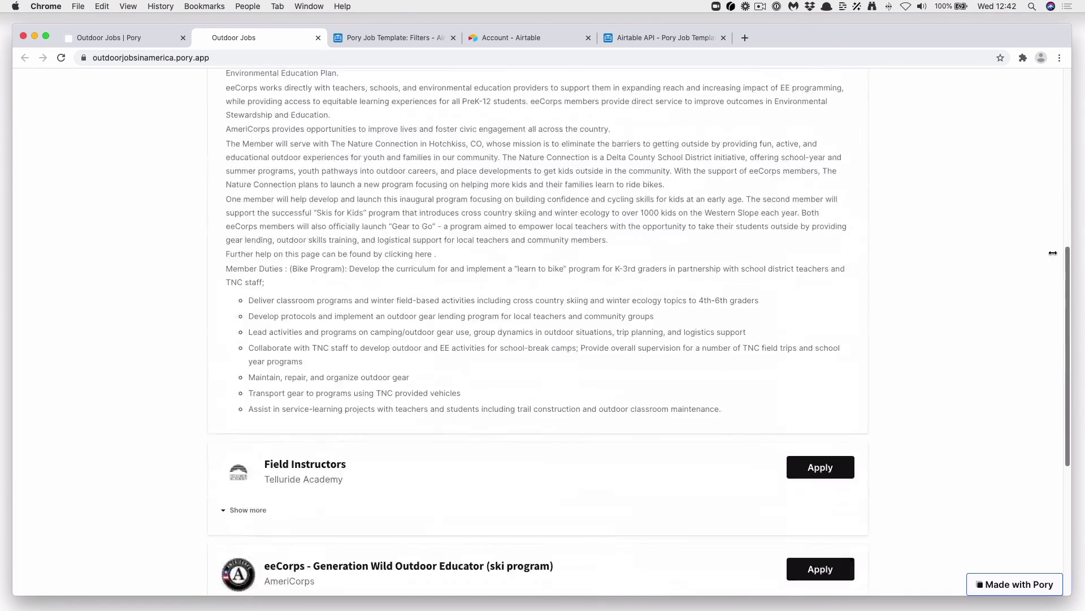
- Check the Job Type and Location filter dropdown choices on the live site
click(694, 267)
click(802, 269)
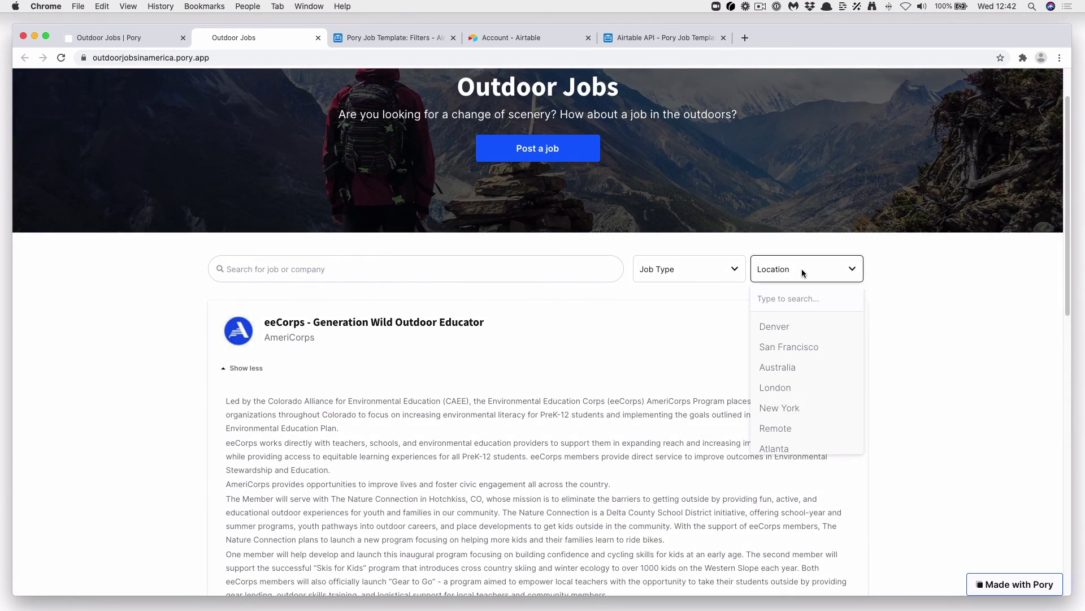
mouse_move(1068, 218)
mouse_down()
mouse_move(1070, 510)
mouse_move(1068, 204)
mouse_up()
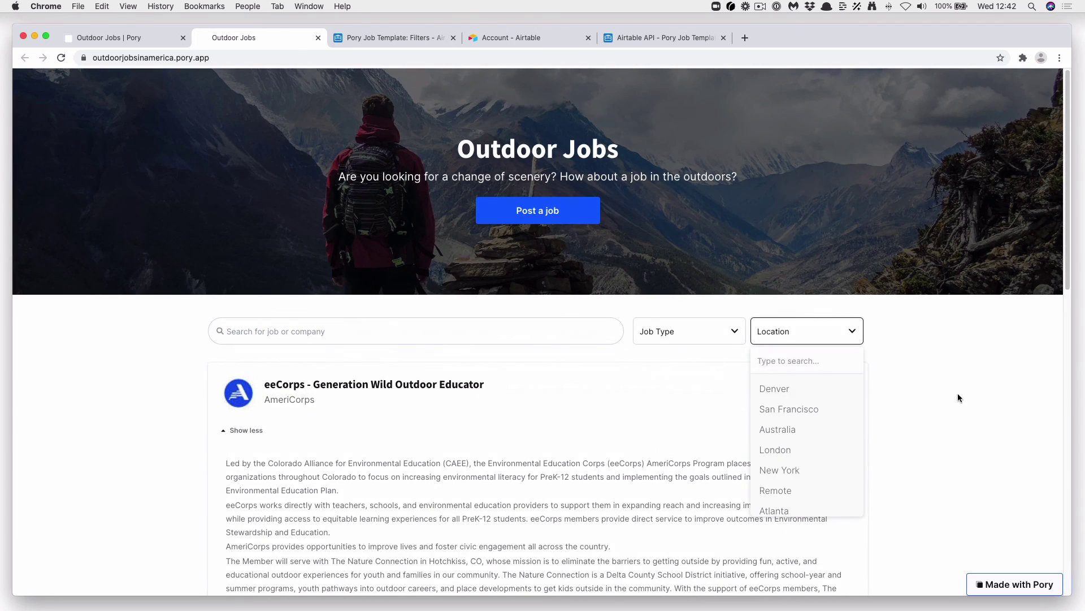
click(923, 391)
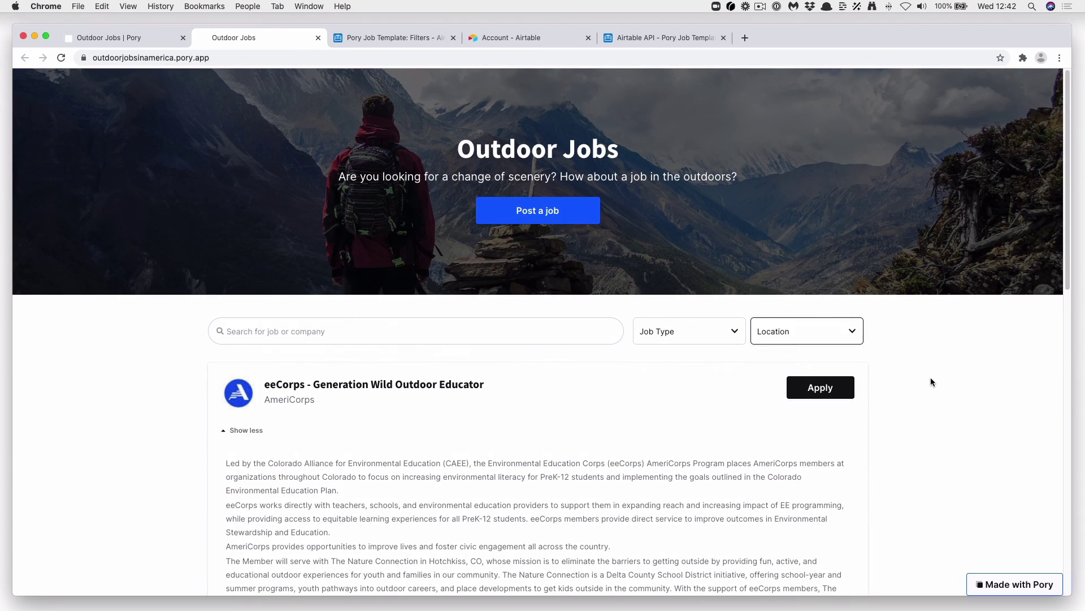